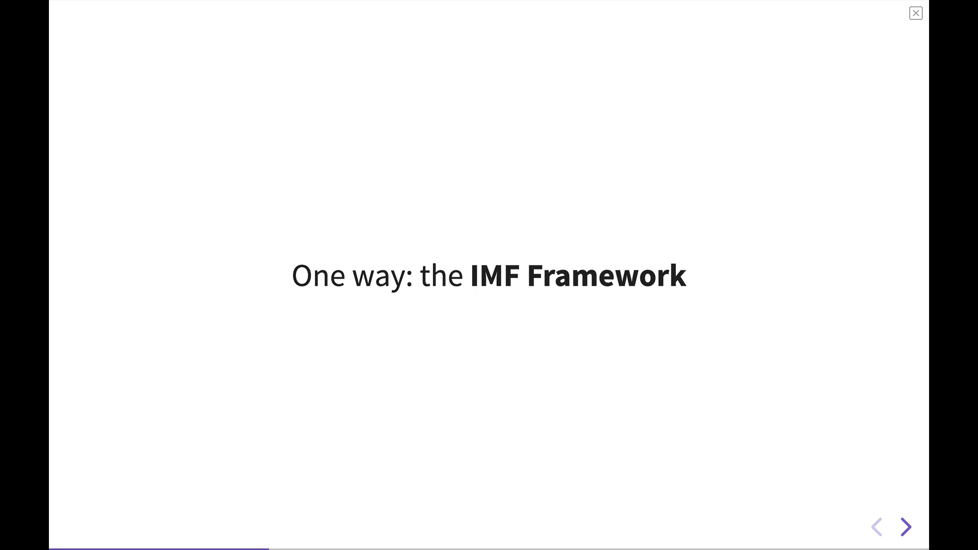
# Advance to the 'Two basic building blocks' slide showing An Index and Maps of Content.
pyautogui.press('Right')
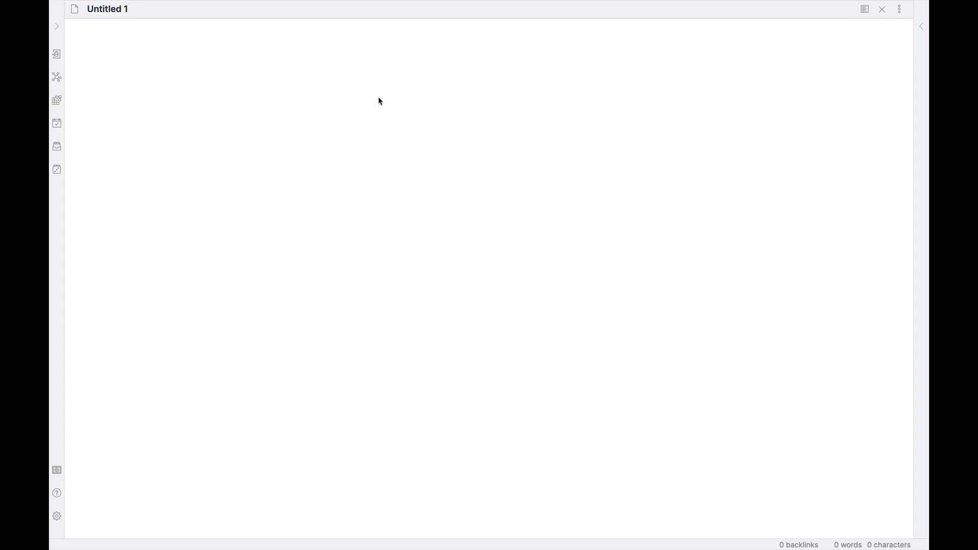
# Write the heading '# 000 Index' followed by the line 'This is my index.' and a blank line.
pyautogui.write('# Index')
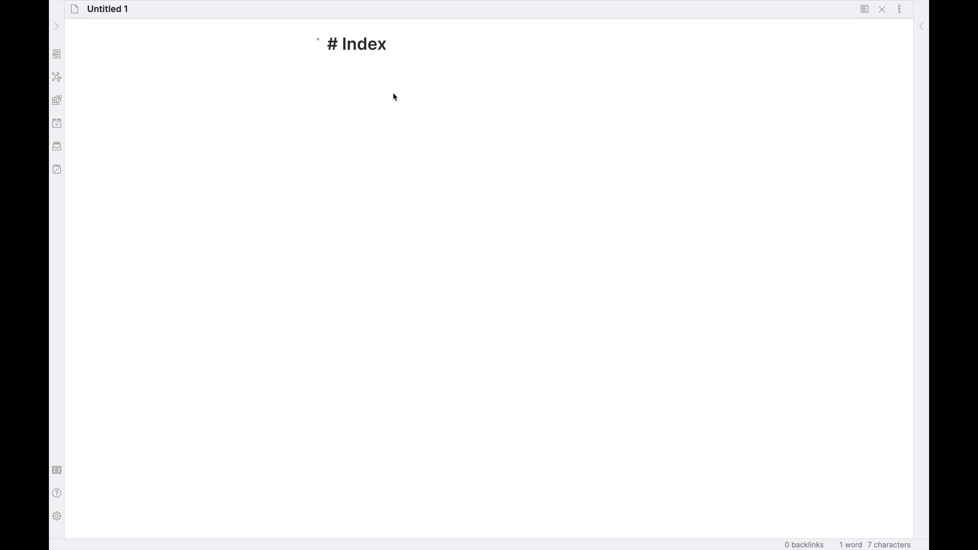
pyautogui.hotkey('alt', 'Left')
pyautogui.write('000')
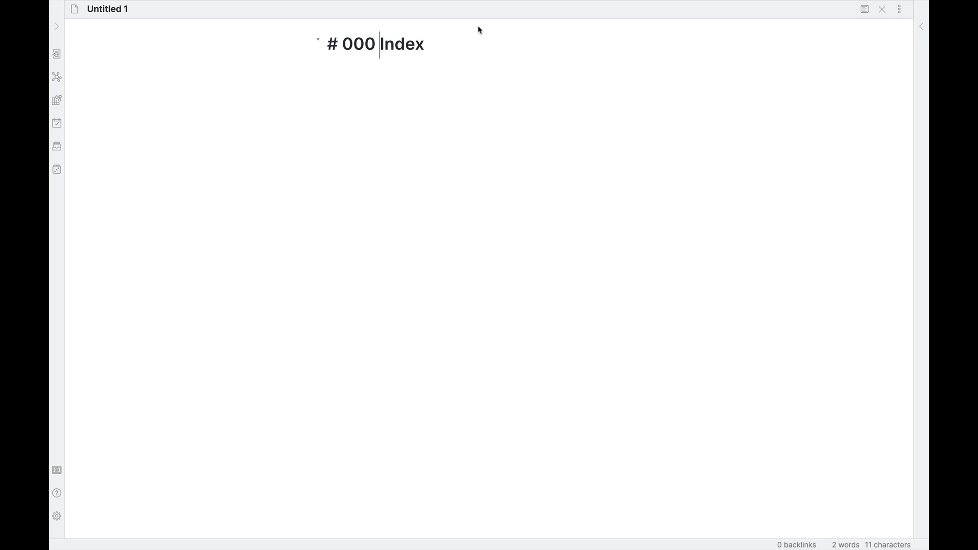
pyautogui.click(455, 47)
pyautogui.press('Return')
pyautogui.write('This in')
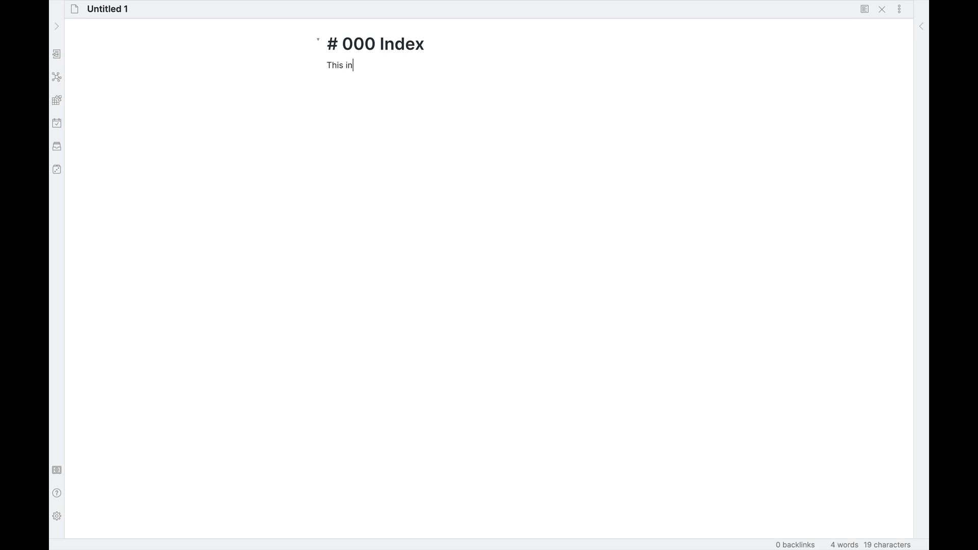
pyautogui.press('BackSpace')
pyautogui.write('s my index.')
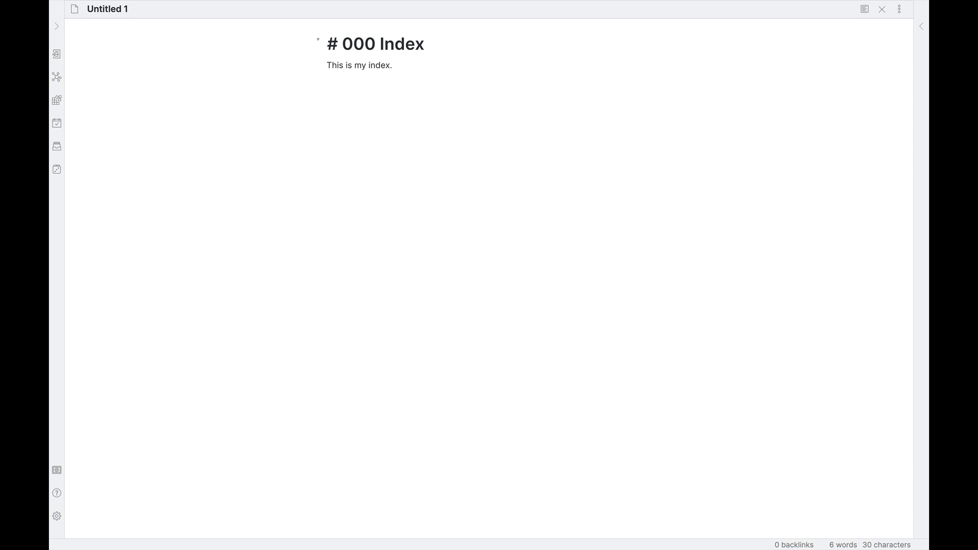
pyautogui.press('Return')
pyautogui.press('Return')
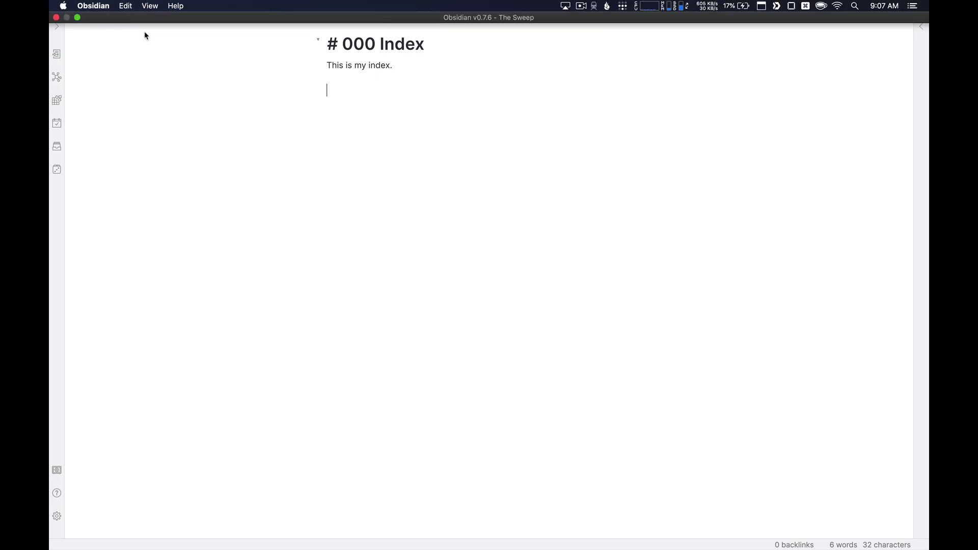
# Rename the note from 'Untitled 1' to '000 Index - Demo'.
pyautogui.click(106, 9)
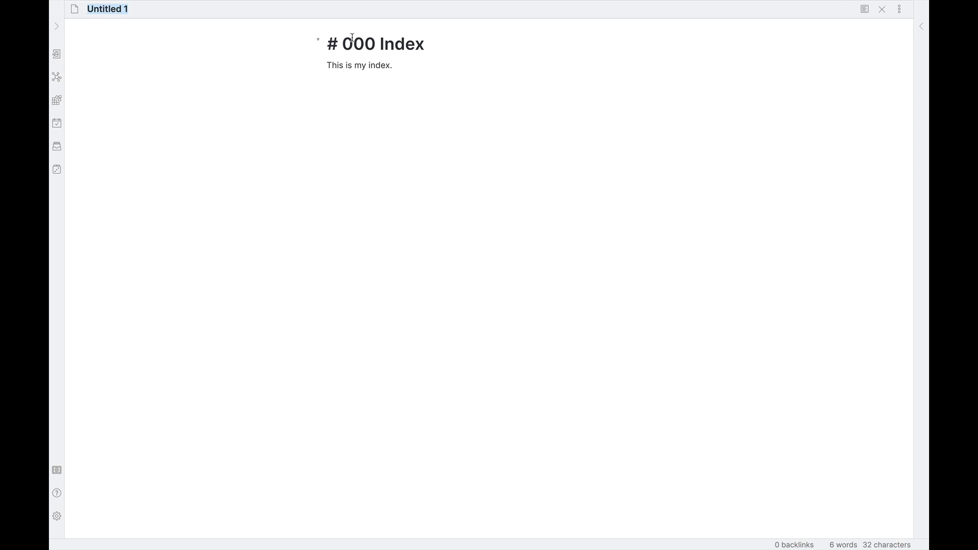
pyautogui.moveTo(117, 20)
pyautogui.write('000 Index')
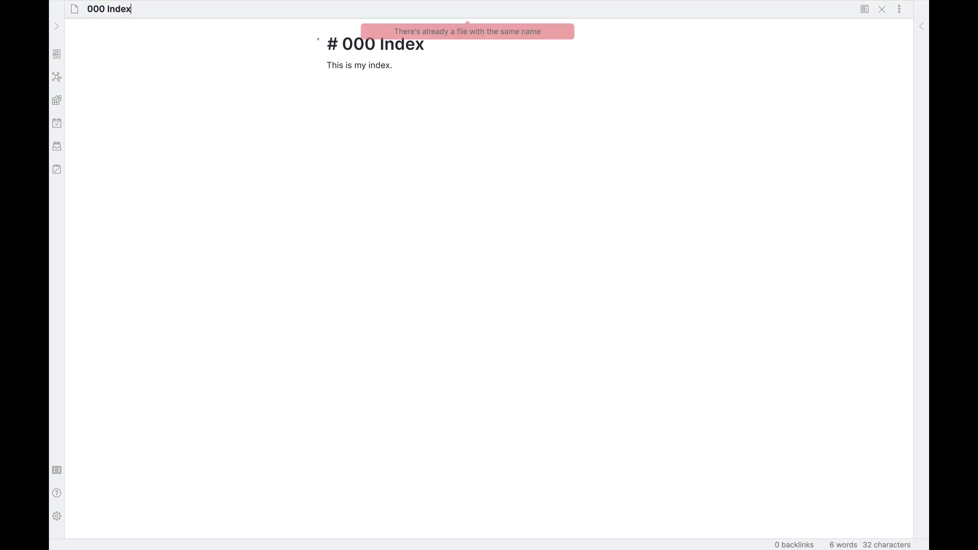
pyautogui.write(' - Demo')
pyautogui.press('Return')
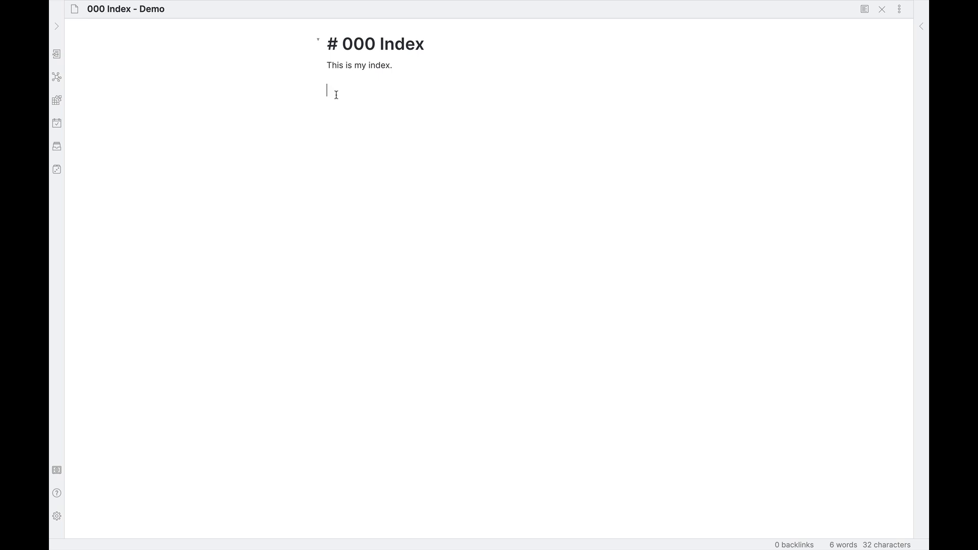
# Add the '## Areas of Interest' subheading.
pyautogui.write('#')
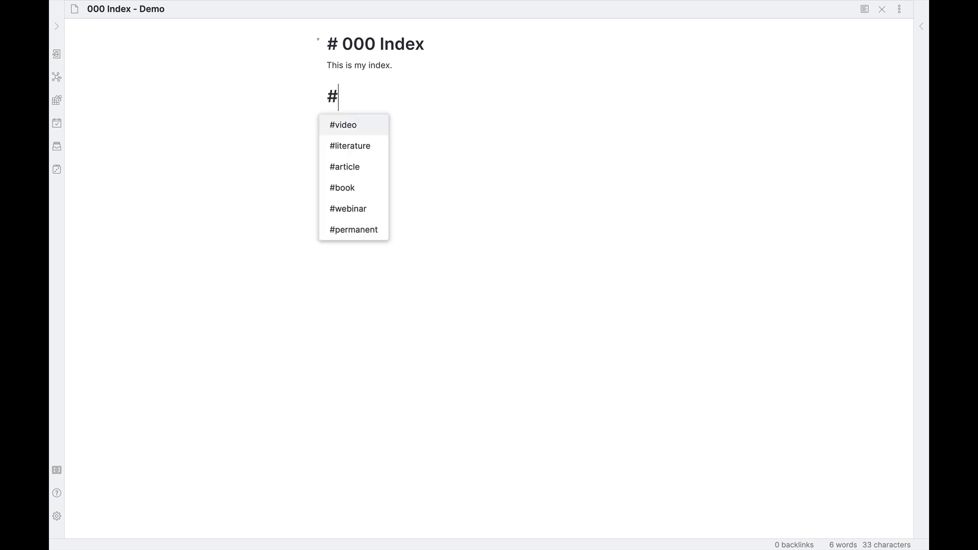
pyautogui.write('# Area')
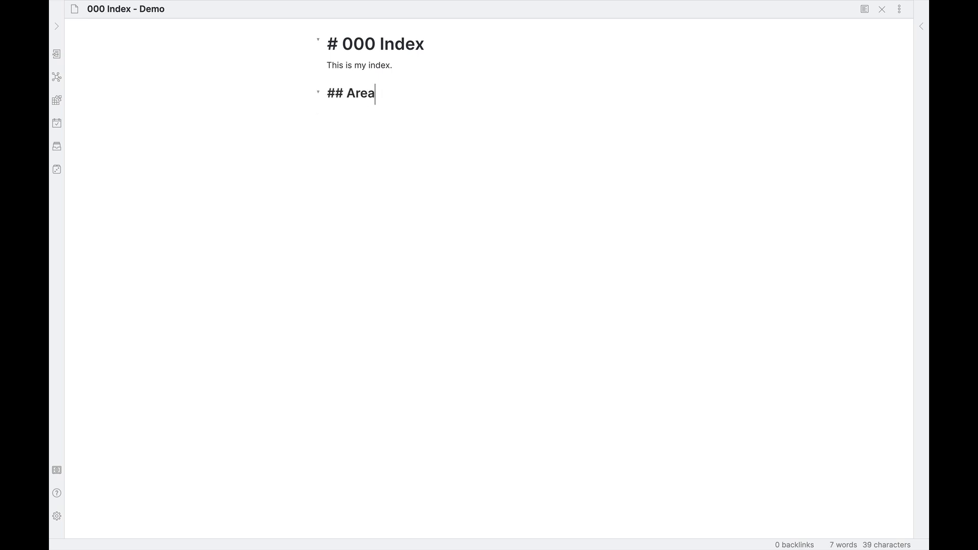
pyautogui.write('s of Inter')
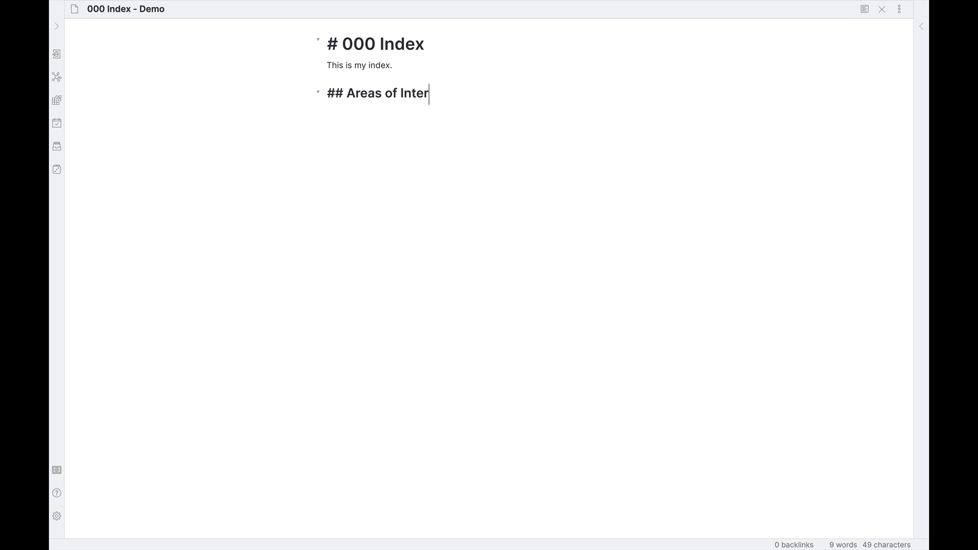
pyautogui.write('est')
pyautogui.press('Return')
pyautogui.press('Return')
# List 010, 020, 030, 040 and 050 on separate lines beneath the subheading.
pyautogui.write('010')
pyautogui.press('Return')
pyautogui.write('020')
pyautogui.press('Return')
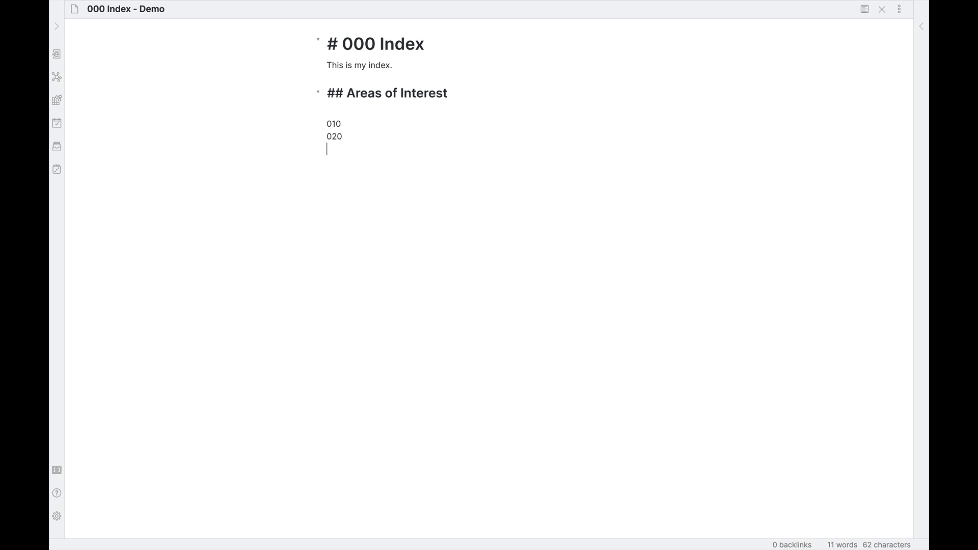
pyautogui.write('030')
pyautogui.press('Return')
pyautogui.write('040')
pyautogui.press('Return')
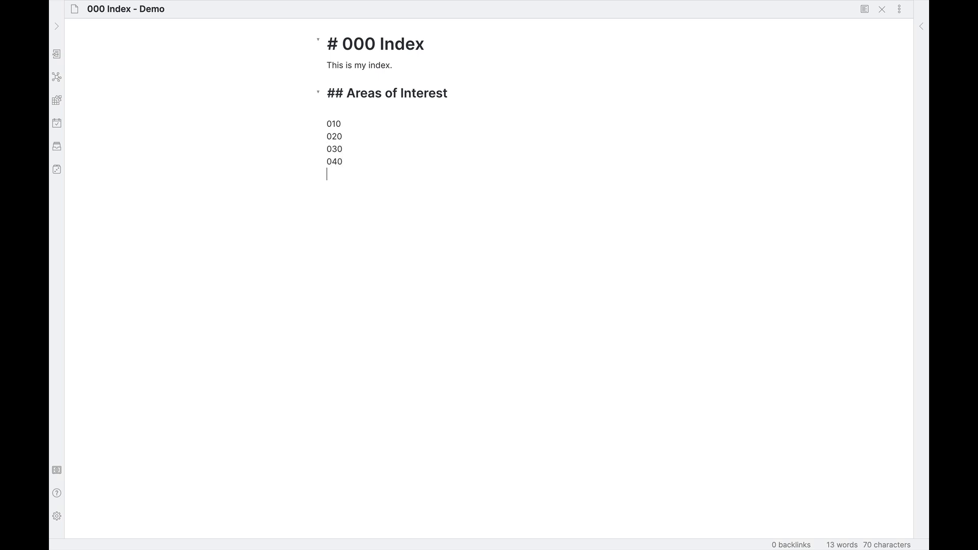
pyautogui.write('050')
pyautogui.click(363, 124)
# Link 010, 020 and 030 to the 010 Spirituality, 020 Productivity and 030 Family Life notes.
pyautogui.write('- [[')
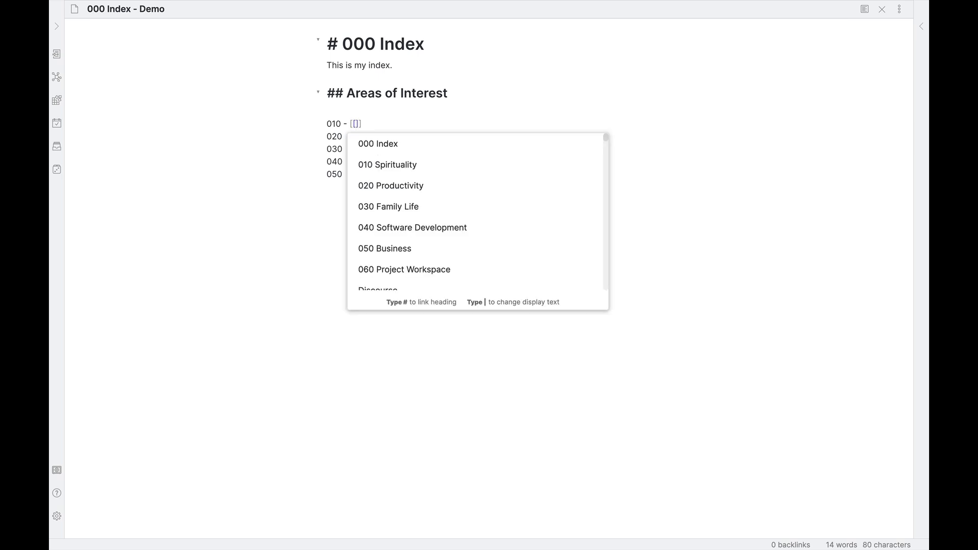
pyautogui.write('010')
pyautogui.press('Return')
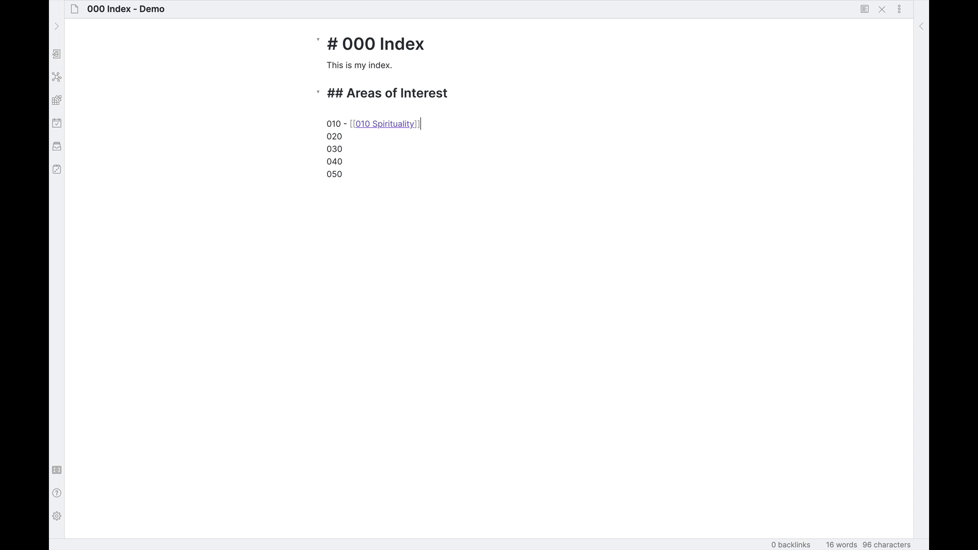
pyautogui.click(393, 143)
pyautogui.write('- [[')
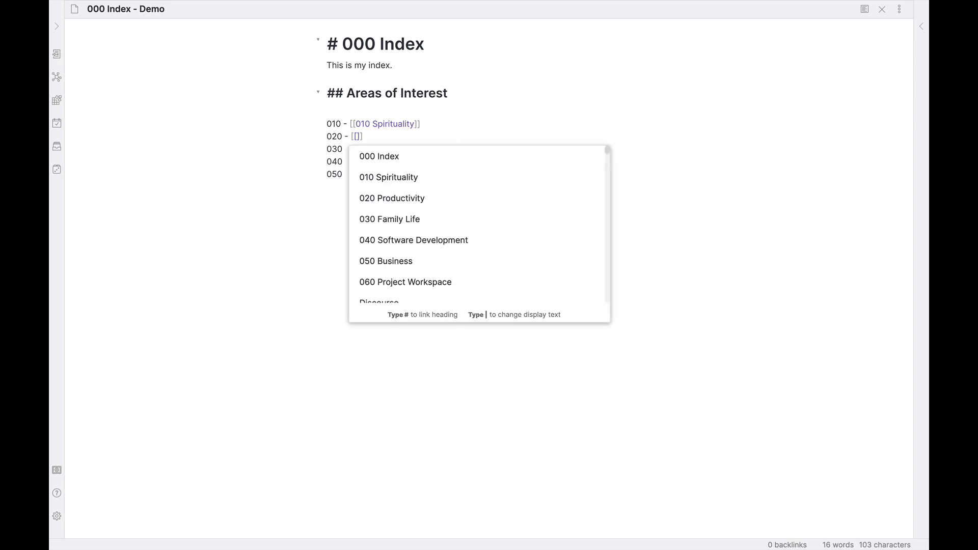
pyautogui.write('020')
pyautogui.press('Return')
pyautogui.click(394, 151)
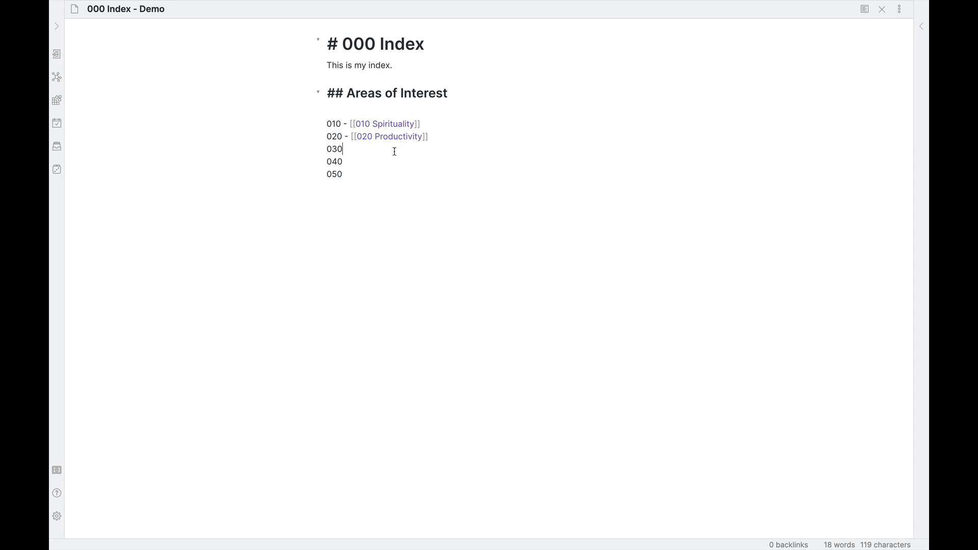
pyautogui.write('- [[030')
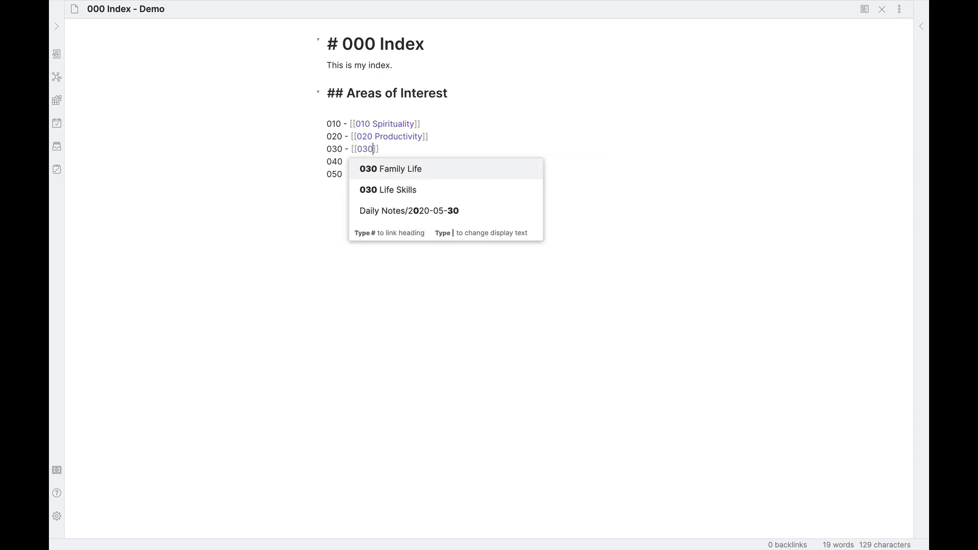
pyautogui.press('Return')
# Link 040 to 040 Development and 050 to 050 Business.
pyautogui.click(416, 162)
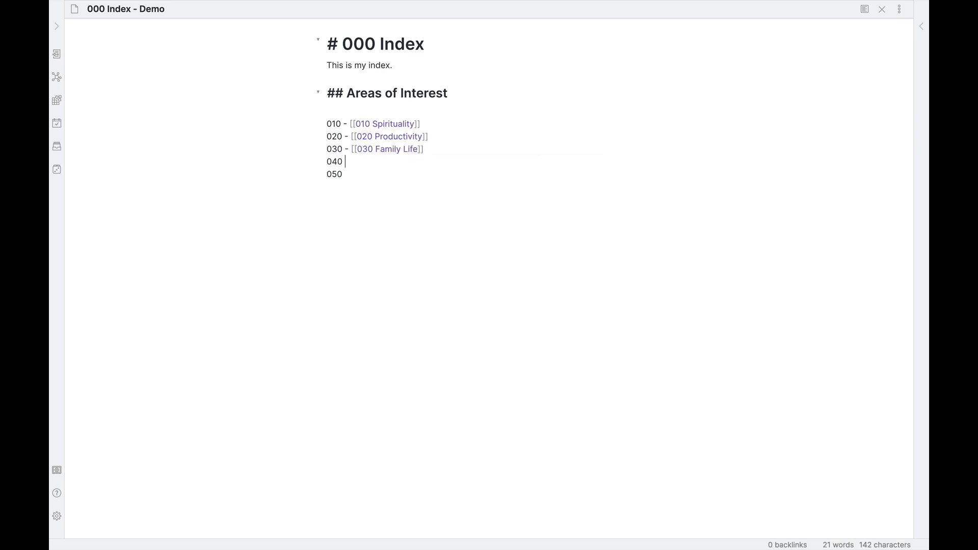
pyautogui.write('- [[')
pyautogui.write('040')
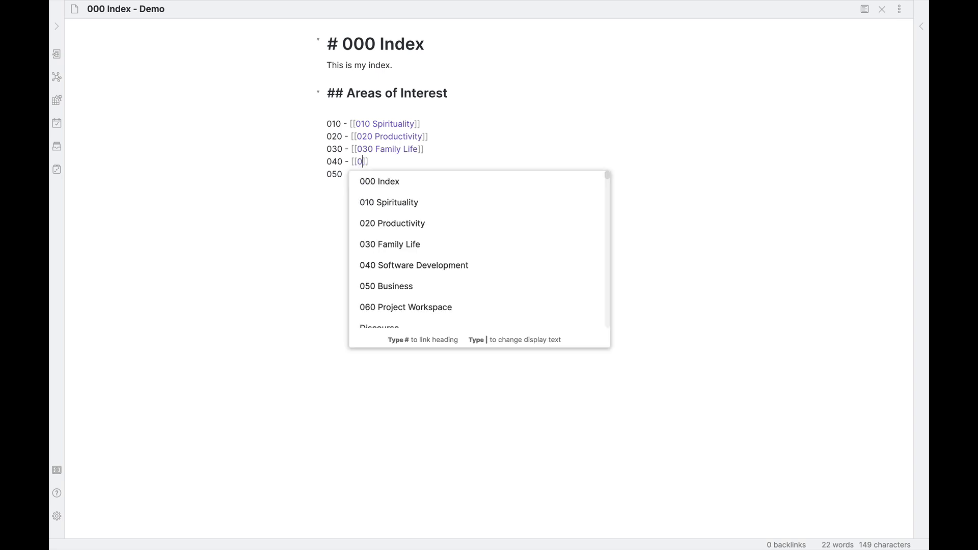
pyautogui.press('Return')
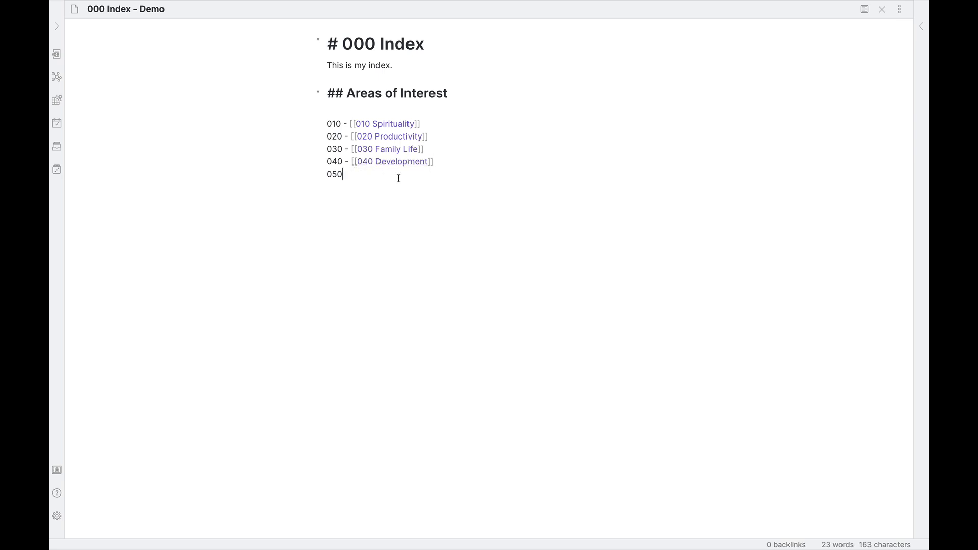
pyautogui.write('- [[050')
pyautogui.press('Down')
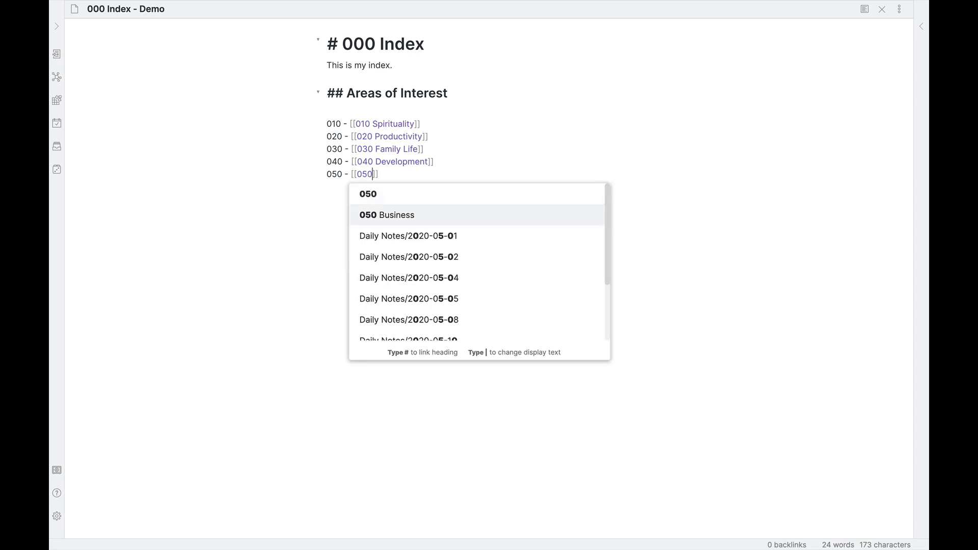
pyautogui.press('Return')
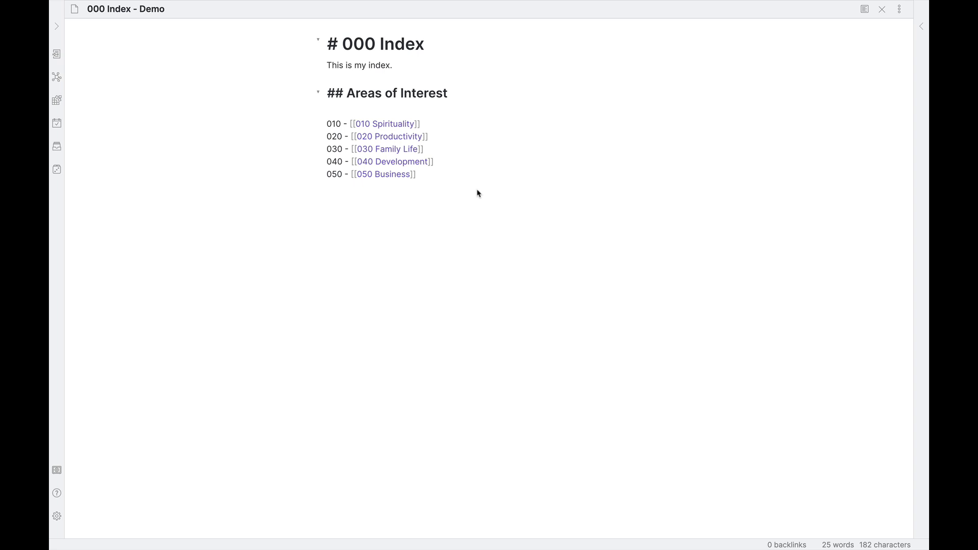
pyautogui.press('Return')
pyautogui.press('Return')
pyautogui.write('## Areas of Responsibility')
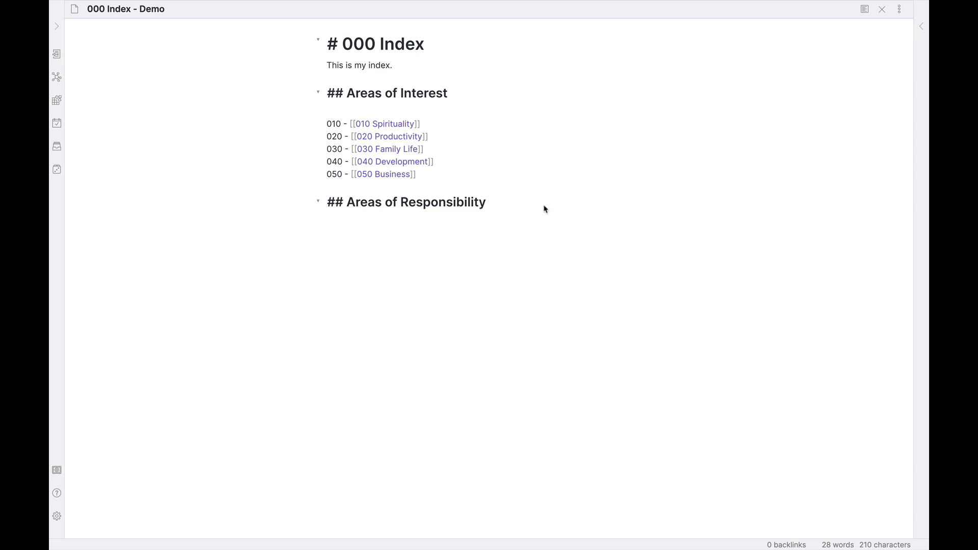
pyautogui.click(515, 190)
pyautogui.click(514, 203)
pyautogui.press('Return')
pyautogui.press('Return')
pyautogui.write('[[WOrkplace')
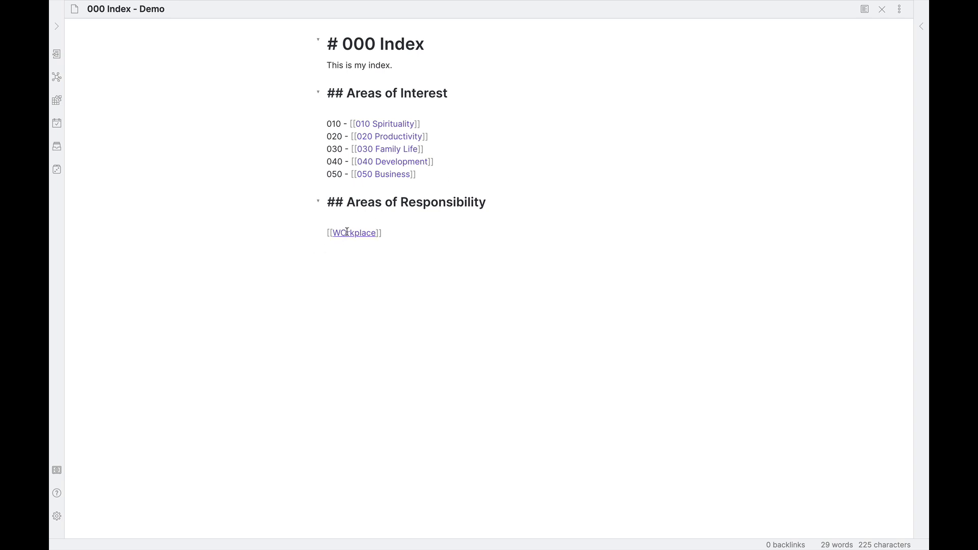
pyautogui.press('End')
pyautogui.hotkey('shift', 'Home')
pyautogui.press('BackSpace')
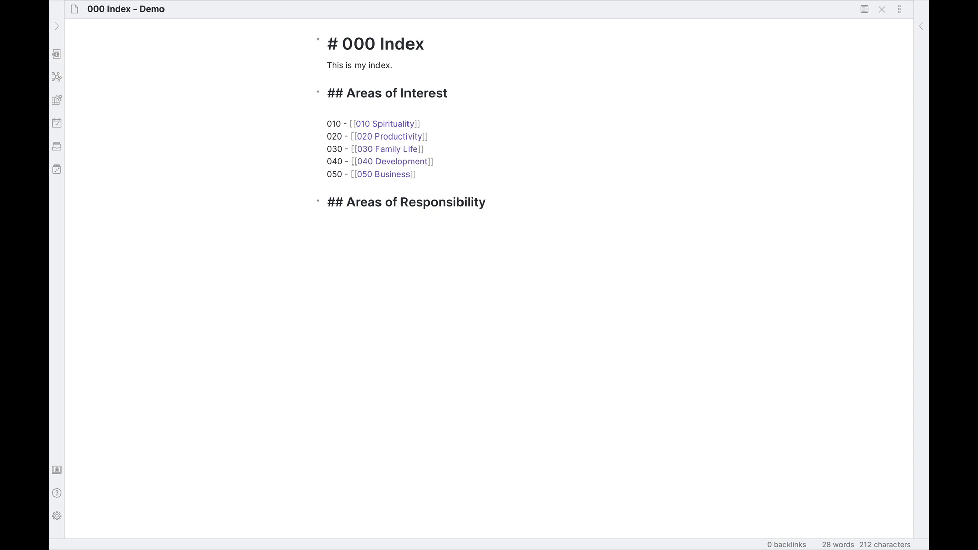
pyautogui.tripleClick(368, 202)
pyautogui.press('BackSpace')
pyautogui.press('BackSpace')
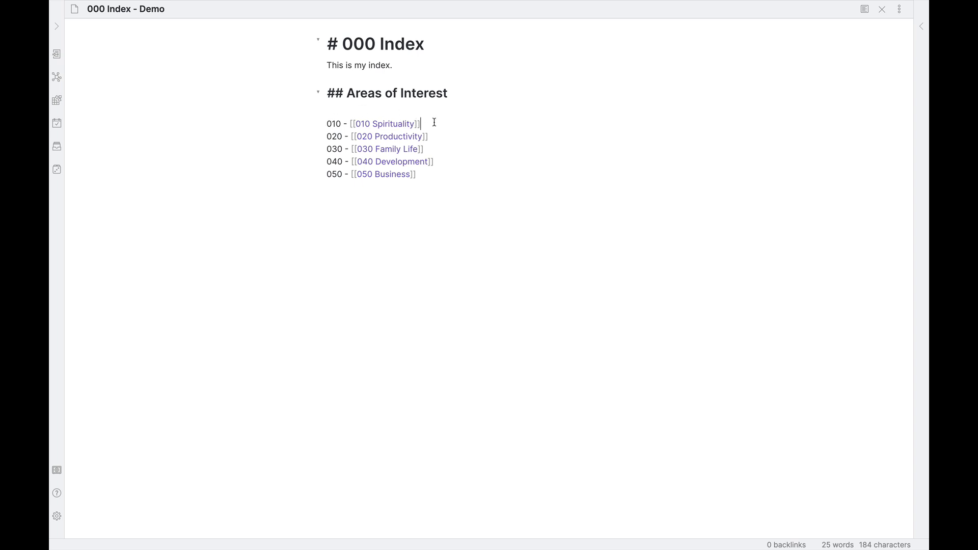
# Change the index's 020 link to point to '020 Productivity -- Demo'.
pyautogui.click(414, 123)
pyautogui.click(451, 130)
pyautogui.write('-- Demo')
pyautogui.click(596, 201)
# In the new 020 Productivity -- Demo note, add 'Links: [[000 Index - Demo]]' and test the link.
pyautogui.click(391, 137)
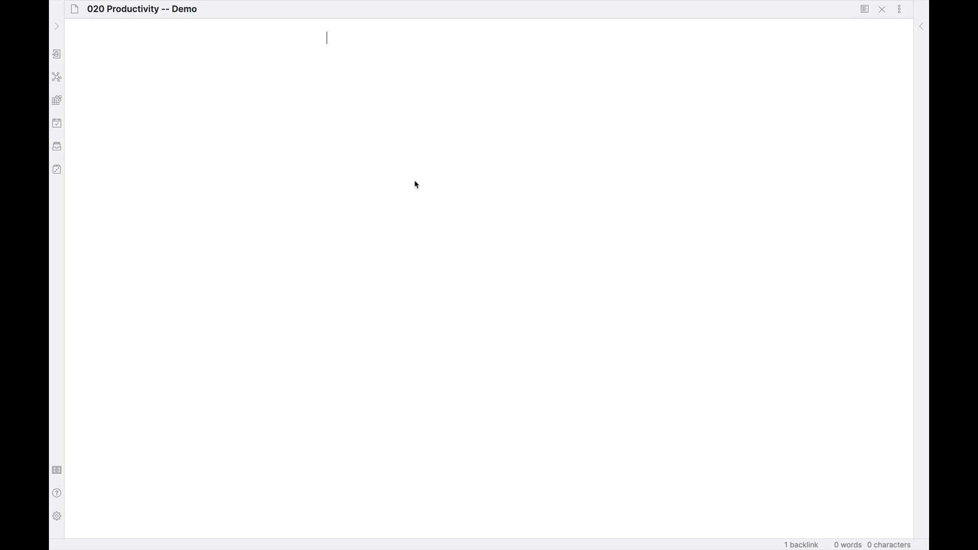
pyautogui.write('Links: [[')
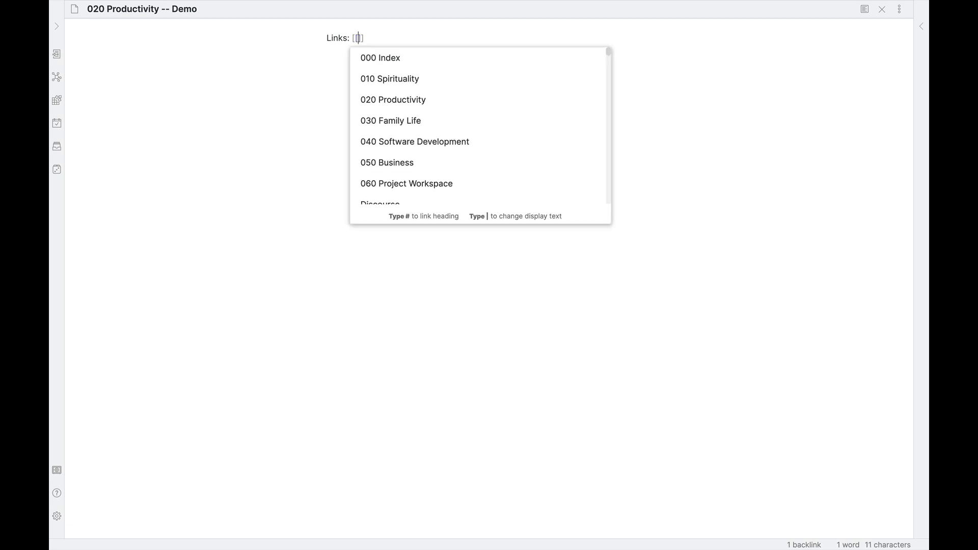
pyautogui.write('0')
pyautogui.press('Return')
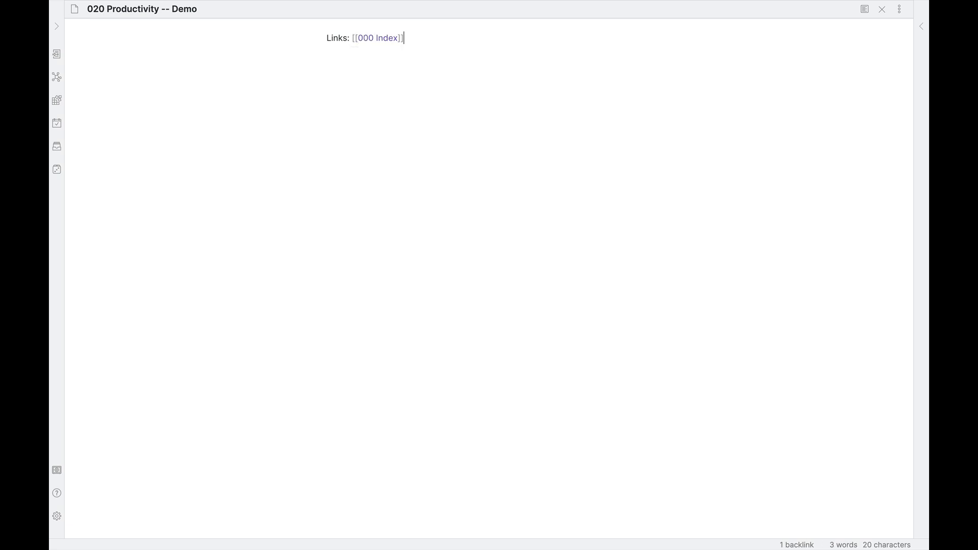
pyautogui.press('BackSpace')
pyautogui.press('BackSpace')
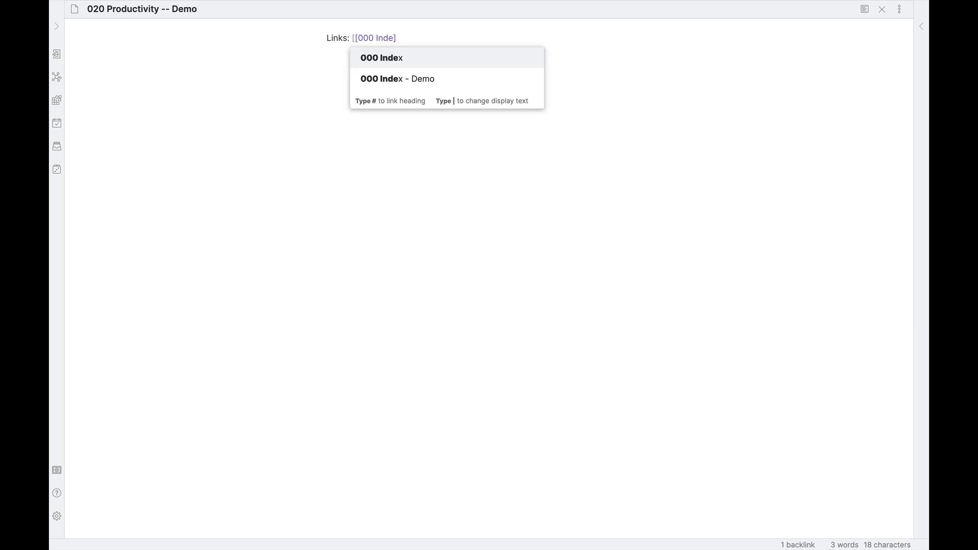
pyautogui.press('Down')
pyautogui.press('Return')
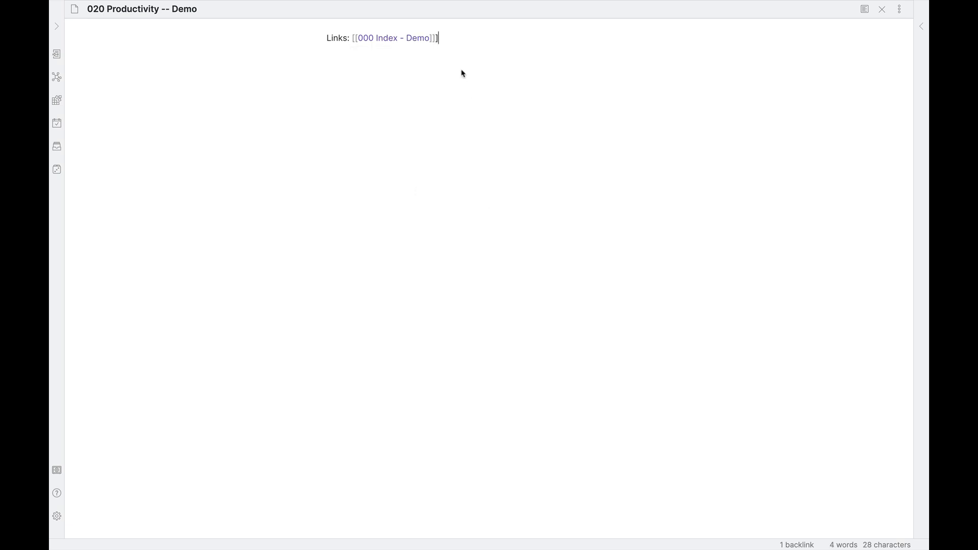
pyautogui.press('BackSpace')
pyautogui.keyDown('super'); pyautogui.click(379, 39); pyautogui.keyUp('super')
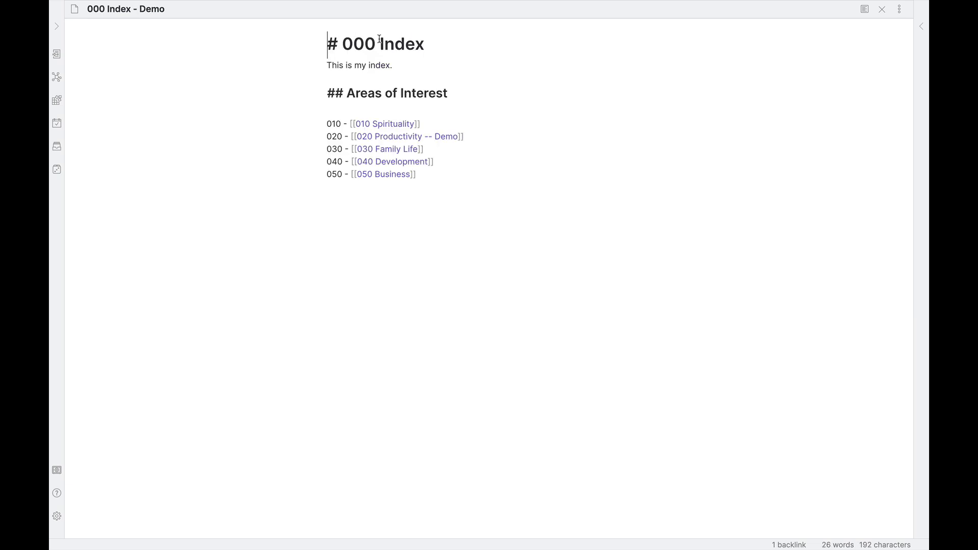
pyautogui.keyDown('super'); pyautogui.click(405, 136); pyautogui.keyUp('super')
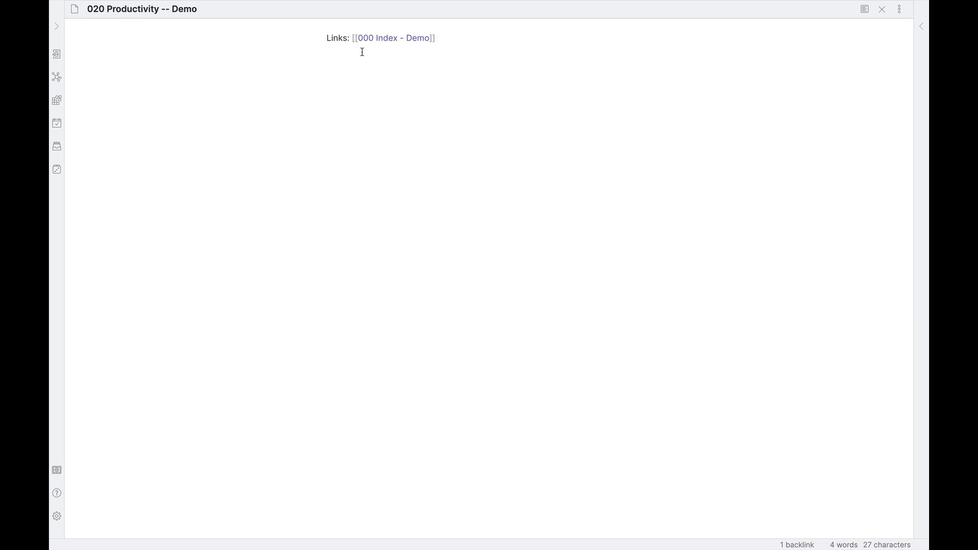
# Add the heading '# 020 Productivity - Demo' below the Links line, then a [[Getting Things Done MOC]] link.
pyautogui.click(466, 41)
pyautogui.press('Return')
pyautogui.press('Return')
pyautogui.write('# 020 Productivity ')
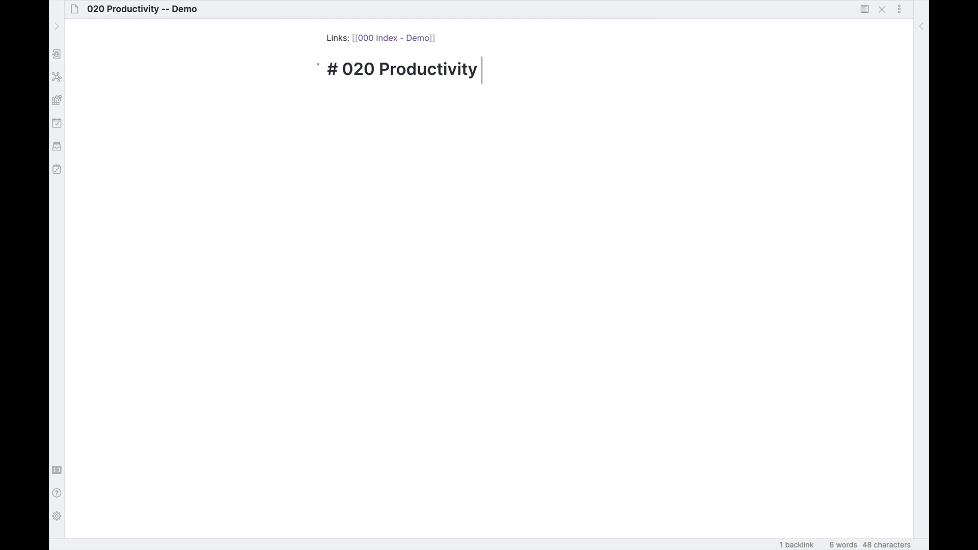
pyautogui.write('- Demo')
pyautogui.press('Return')
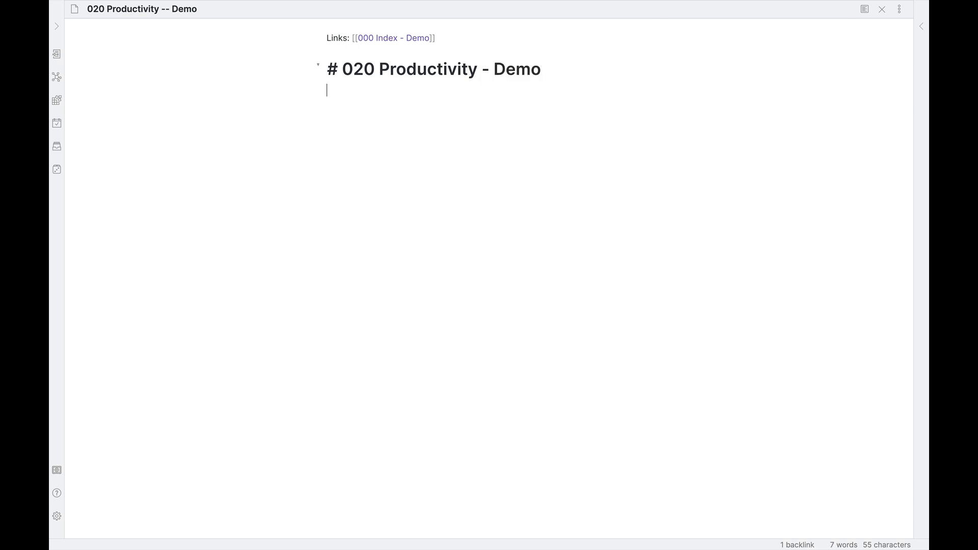
pyautogui.press('Return')
pyautogui.write('[[Gett')
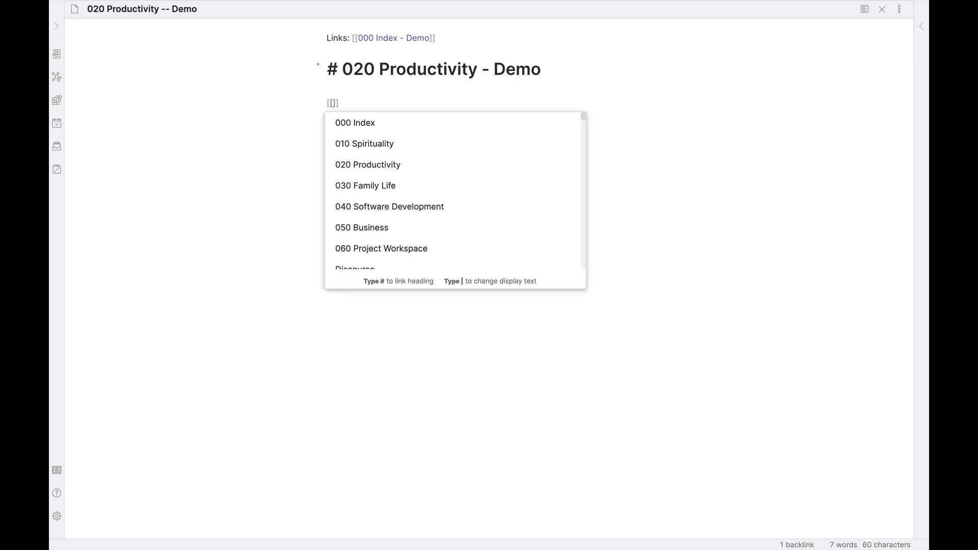
pyautogui.write('ing Things Don')
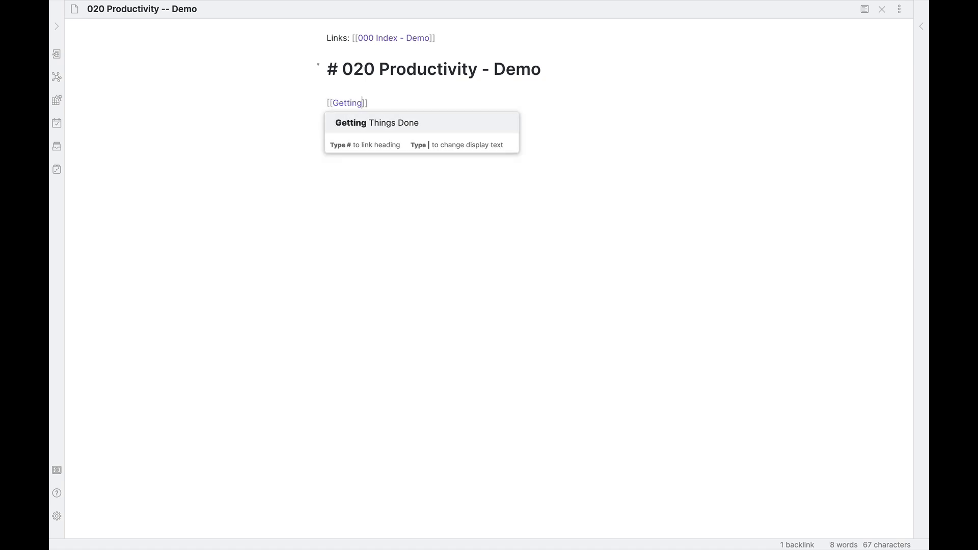
pyautogui.write('e ')
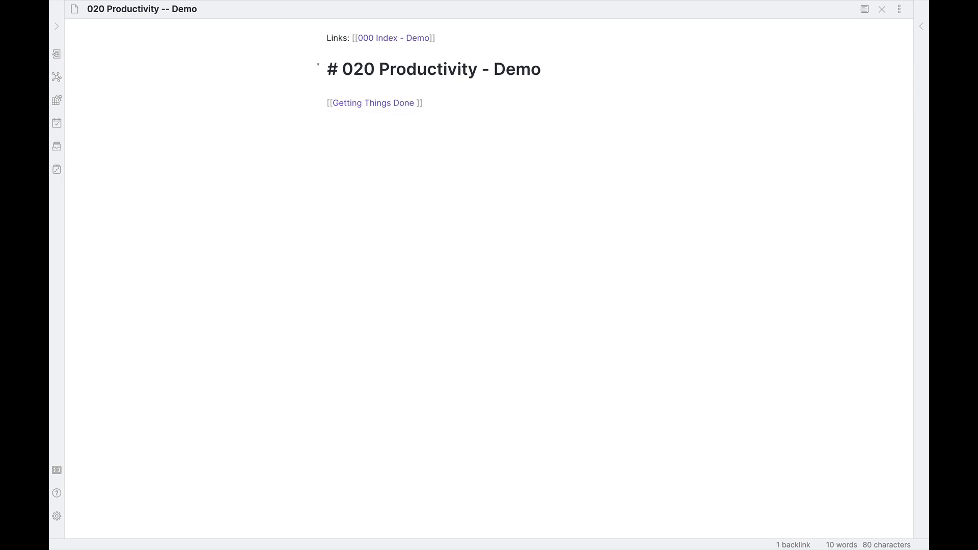
pyautogui.write('MOC')
pyautogui.press('End')
# Insert '## Productivity Systems' above the Getting Things Done link and add [[Agile Results MOC]] below it.
pyautogui.click(459, 111)
pyautogui.click(563, 66)
pyautogui.press('Return')
pyautogui.press('Return')
pyautogui.write('##')
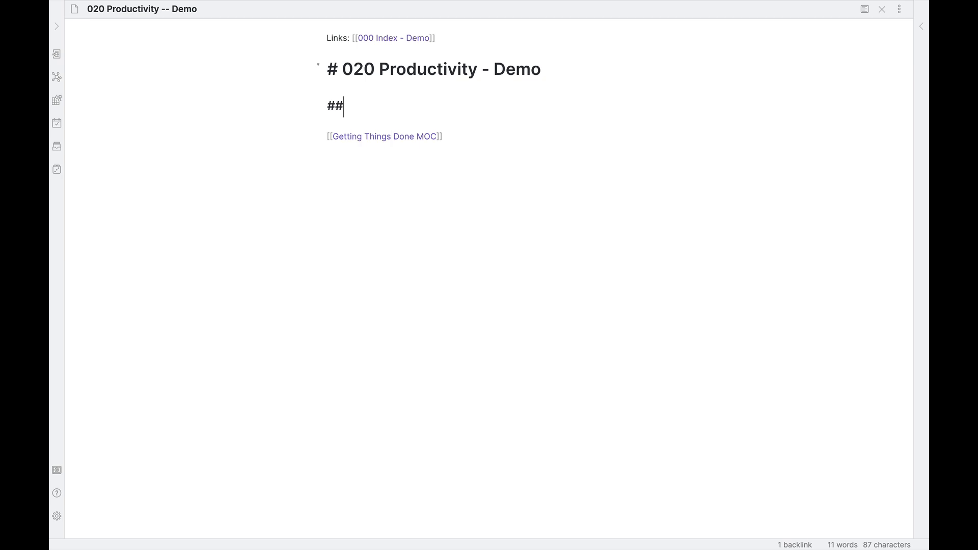
pyautogui.write(' Productivity Systems')
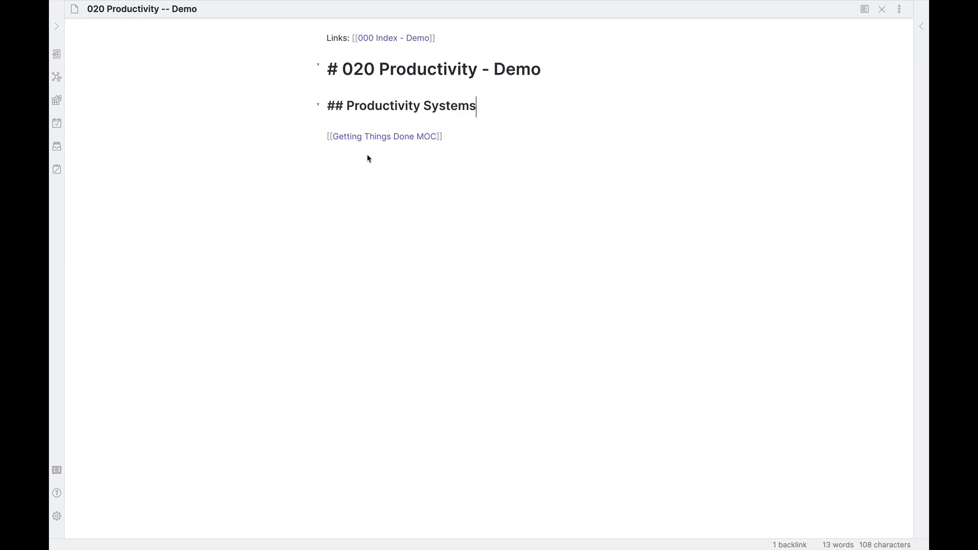
pyautogui.click(482, 138)
pyautogui.press('Return')
pyautogui.write('[[Agile Re')
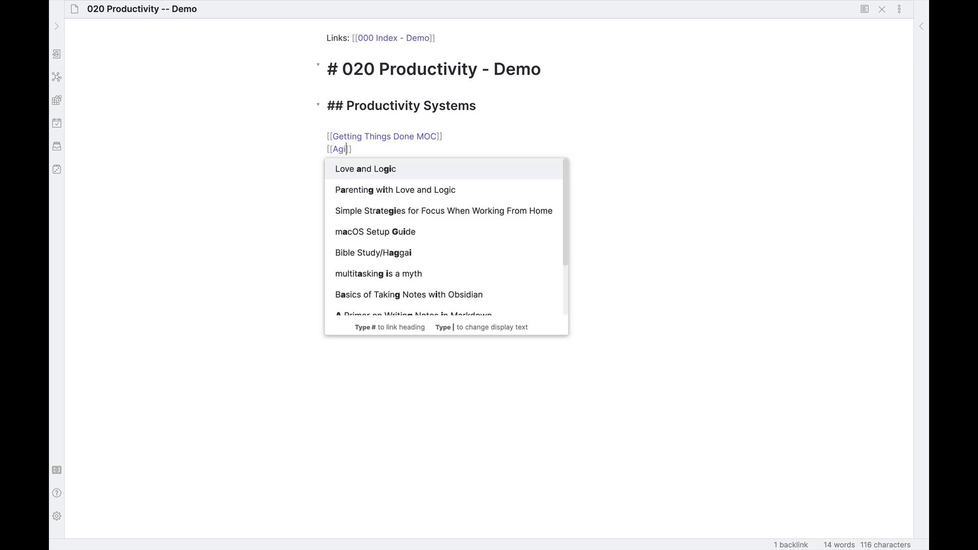
pyautogui.write('sults MOC')
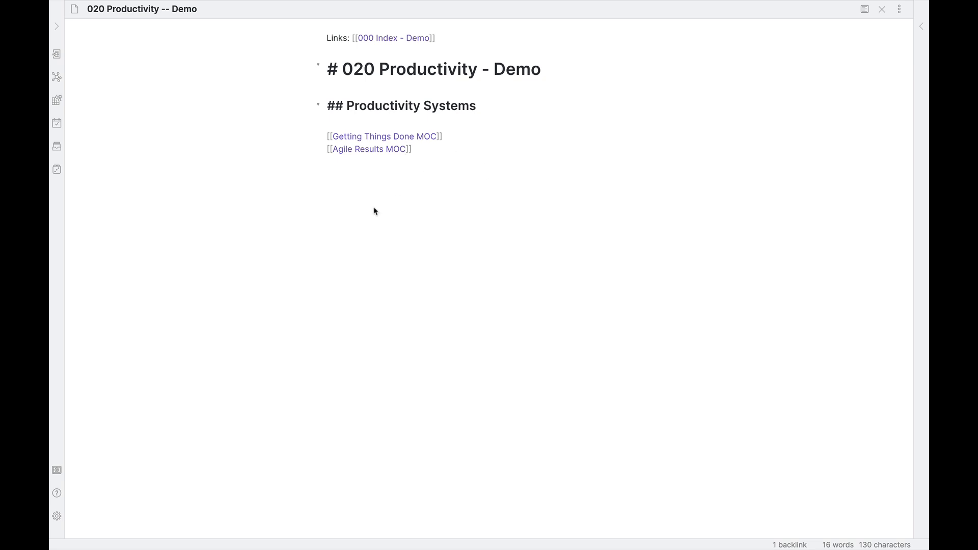
# Add a [[Productivity Systems MOC - Demo]] link two lines below the Agile Results MOC link.
pyautogui.click(482, 105)
pyautogui.press('Return')
pyautogui.press('Return')
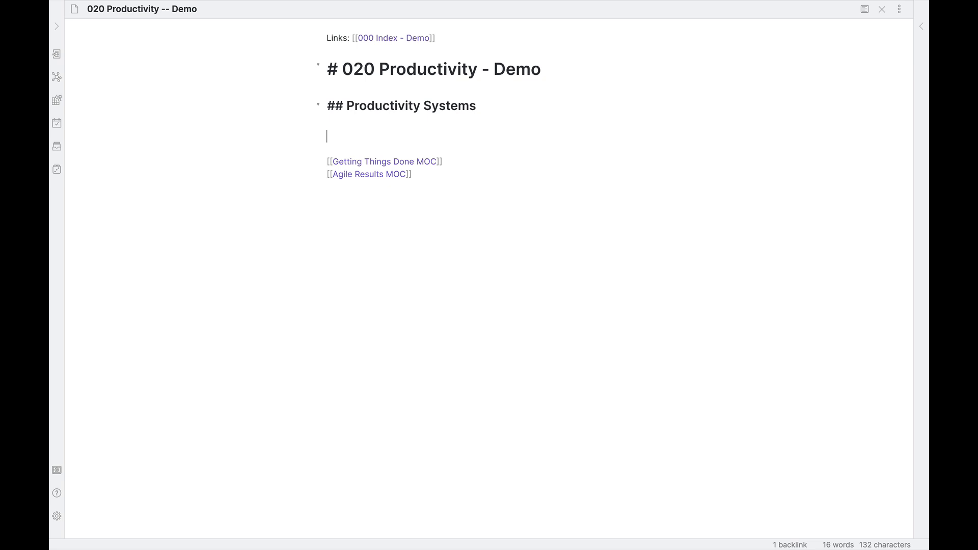
pyautogui.click(441, 174)
pyautogui.press('Return')
pyautogui.press('Return')
pyautogui.write('[[')
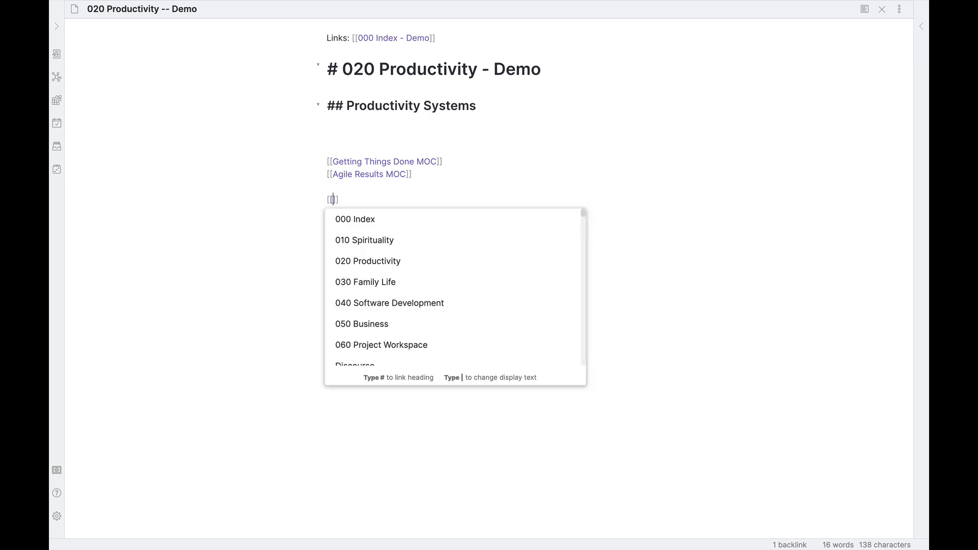
pyautogui.write('Productiv')
pyautogui.write('ity Systems MO')
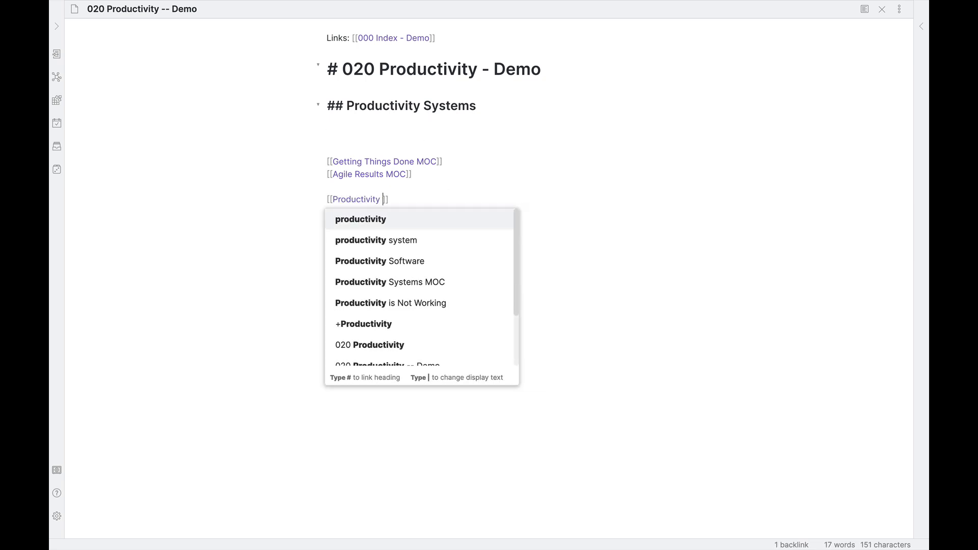
pyautogui.write('C -')
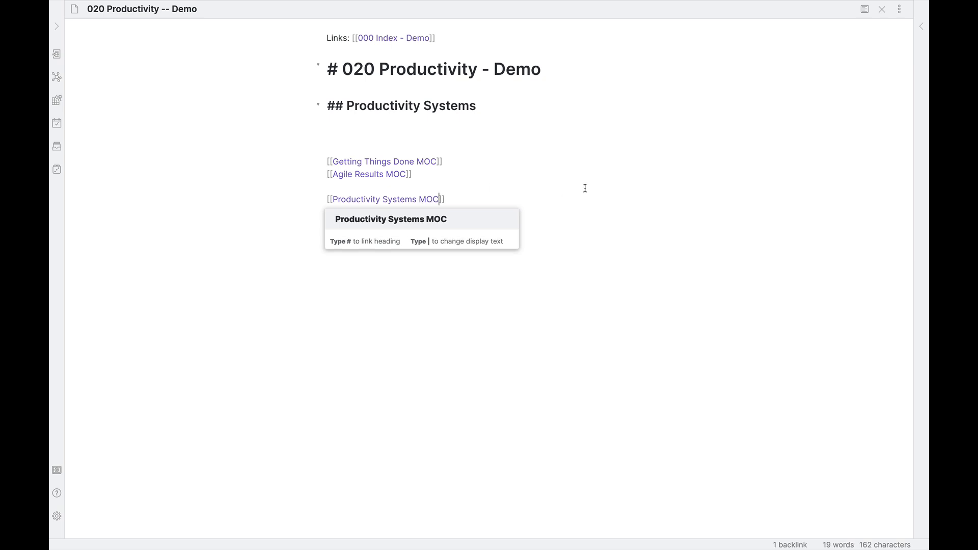
pyautogui.write(' Demo')
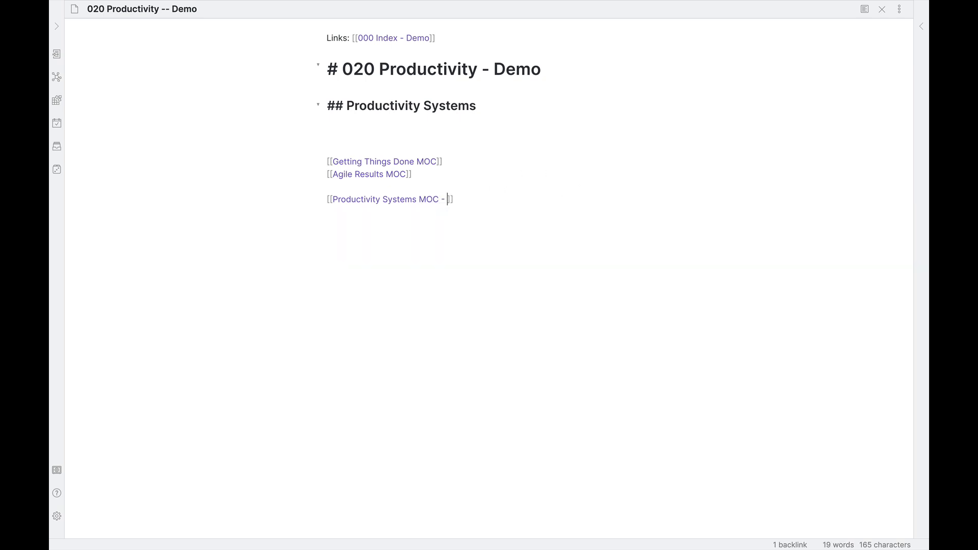
pyautogui.press('Return')
pyautogui.press('BackSpace')
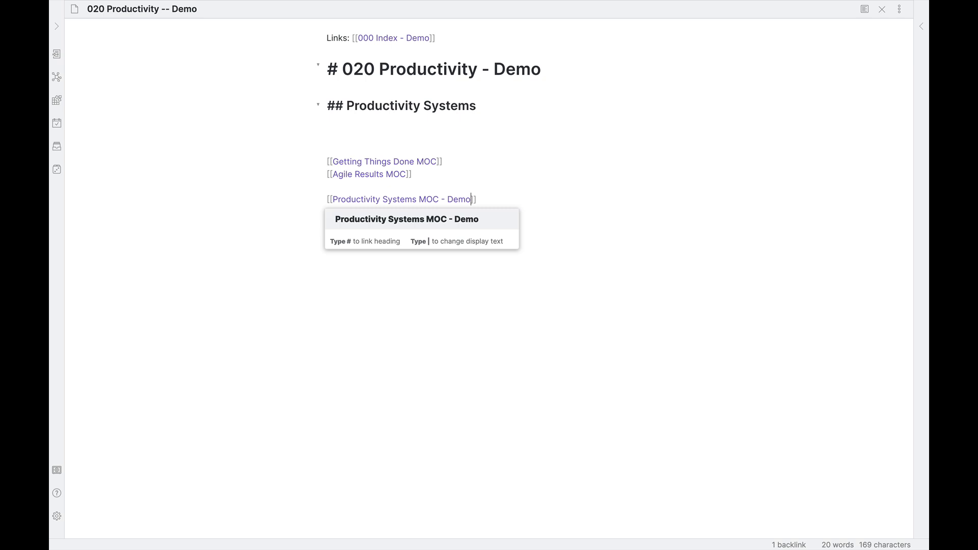
pyautogui.press('Escape')
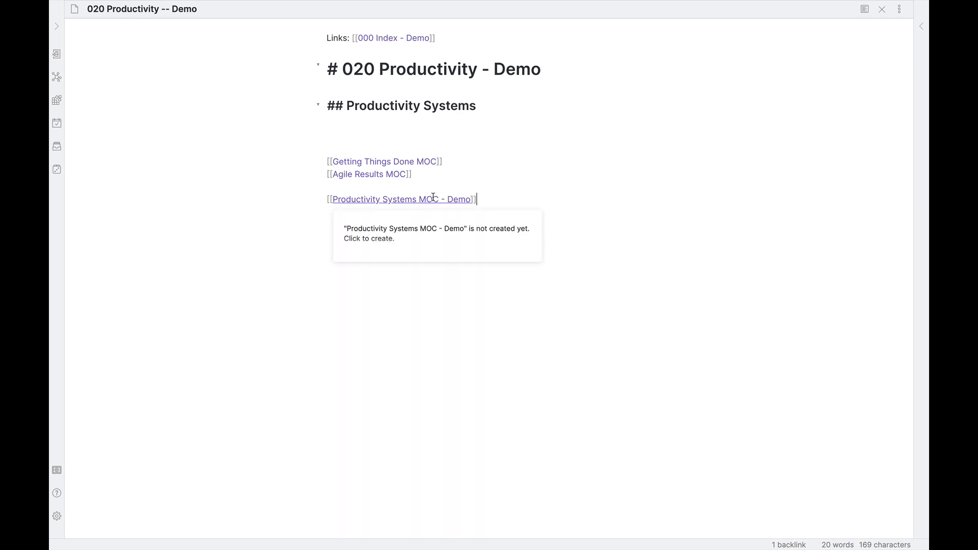
# From the unresolved link, create the note headed '# Productivity Systems MOC - Demo' linking Getting Things Done MOC and Agile Results MOC.
pyautogui.click(432, 198)
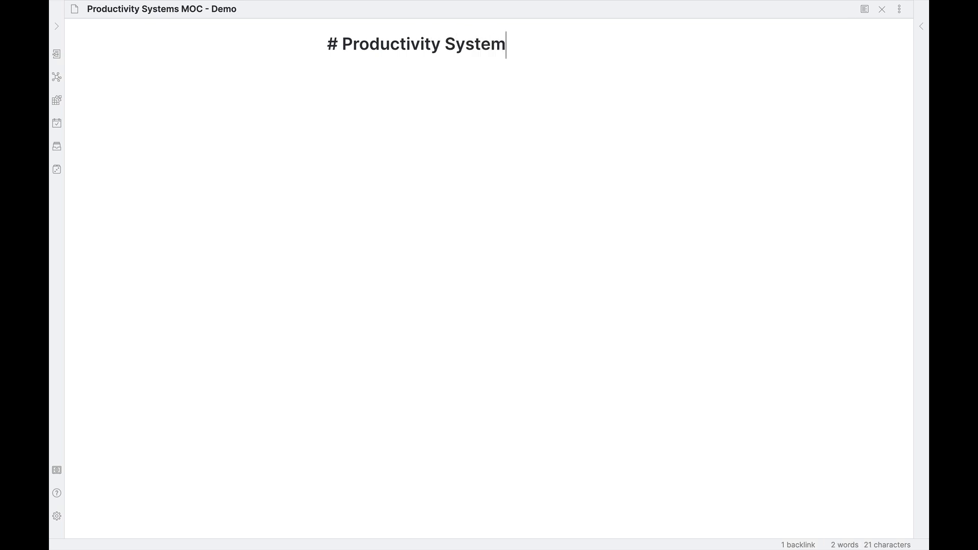
pyautogui.write('OC - Demo')
pyautogui.press('Return')
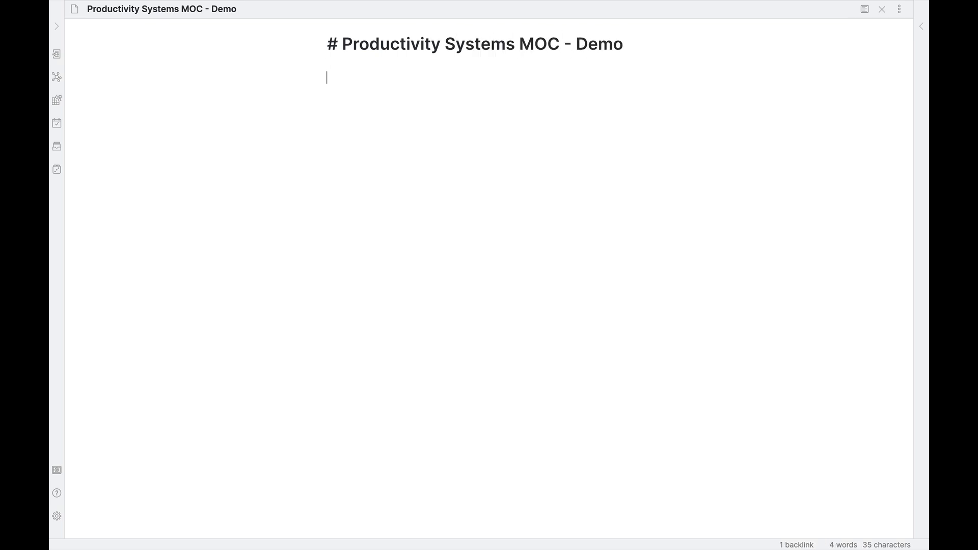
pyautogui.write('[[Gett')
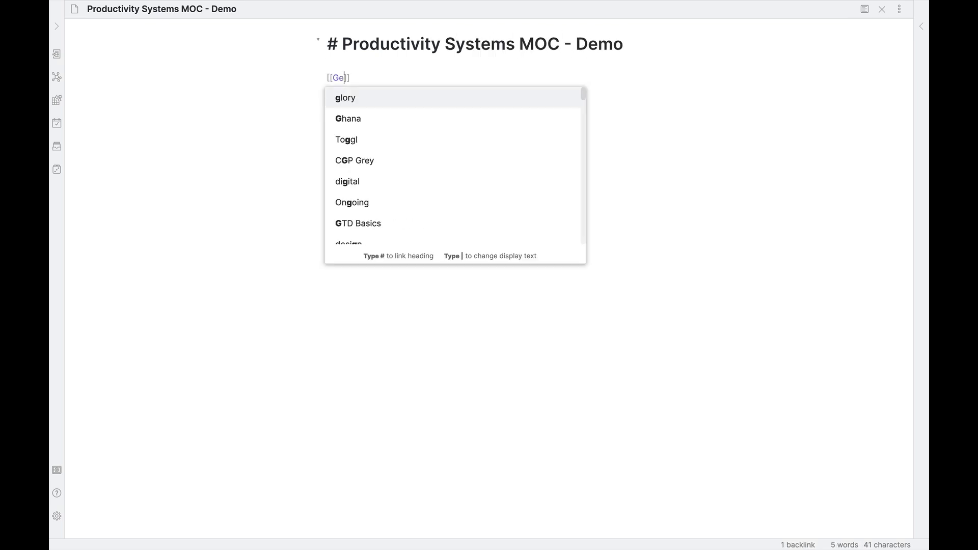
pyautogui.write('i')
pyautogui.press('Return')
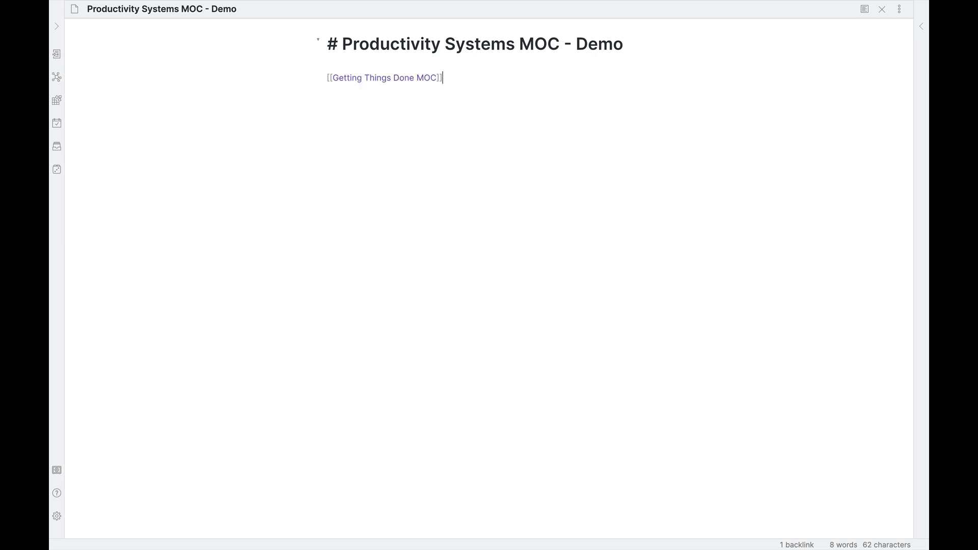
pyautogui.write('[[Agile')
pyautogui.press('Return')
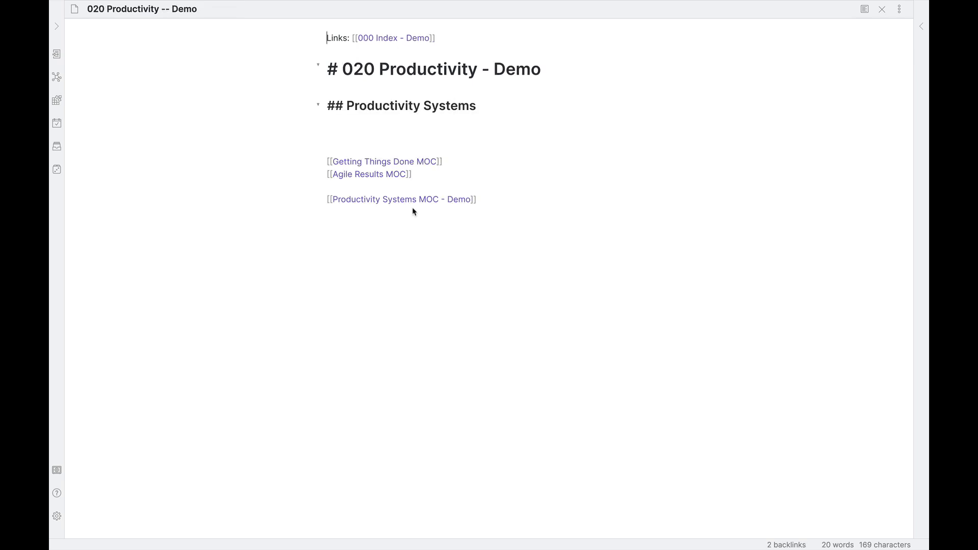
# Follow the [[Productivity Systems MOC - Demo]] link to open that note.
pyautogui.moveTo(394, 200)
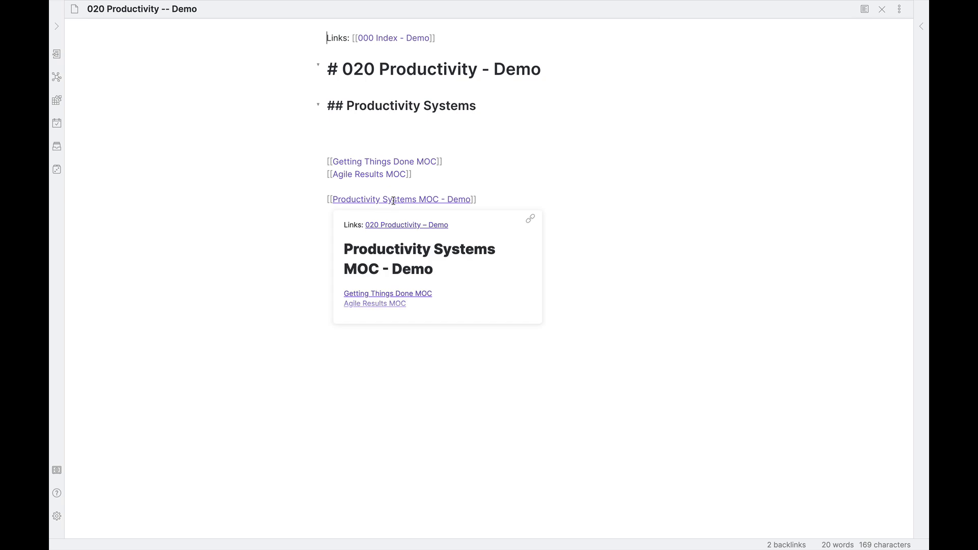
pyautogui.keyDown('ctrl'); pyautogui.click(394, 199); pyautogui.keyUp('ctrl')
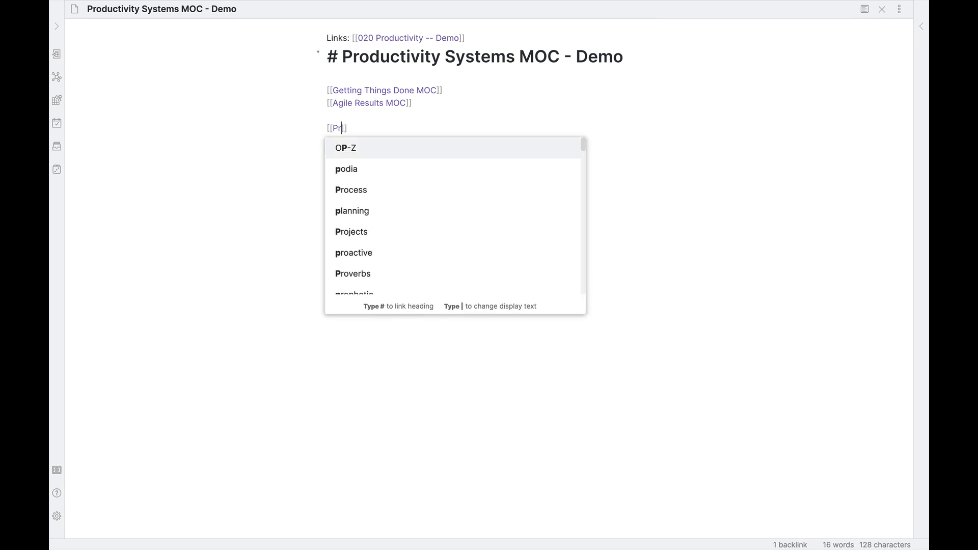
# Type the link [[Productivity systems build healthy habits for getting stuff done under the two MOC links.
pyautogui.write('oductivity systems build healthy habits for')
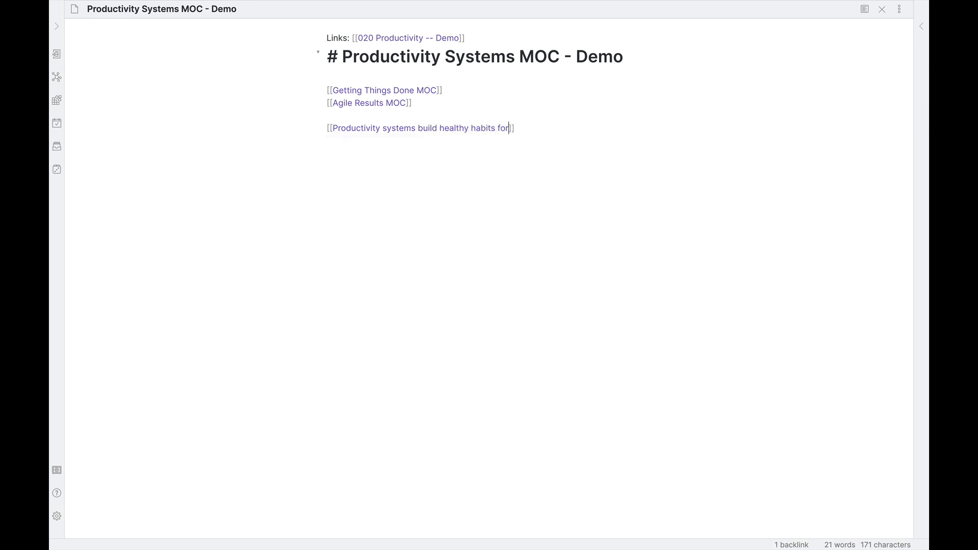
pyautogui.write('getting stuff done')
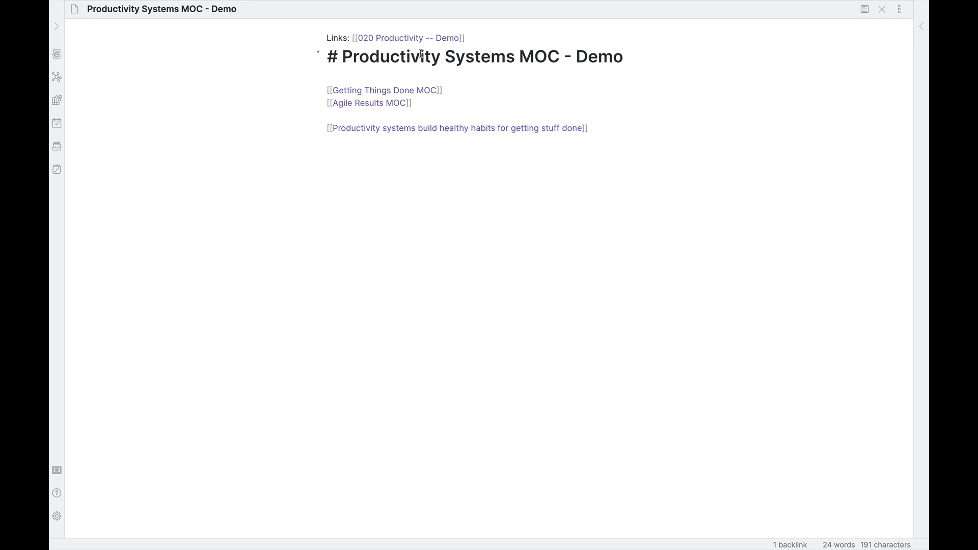
pyautogui.click(410, 38)
pyautogui.click(402, 38)
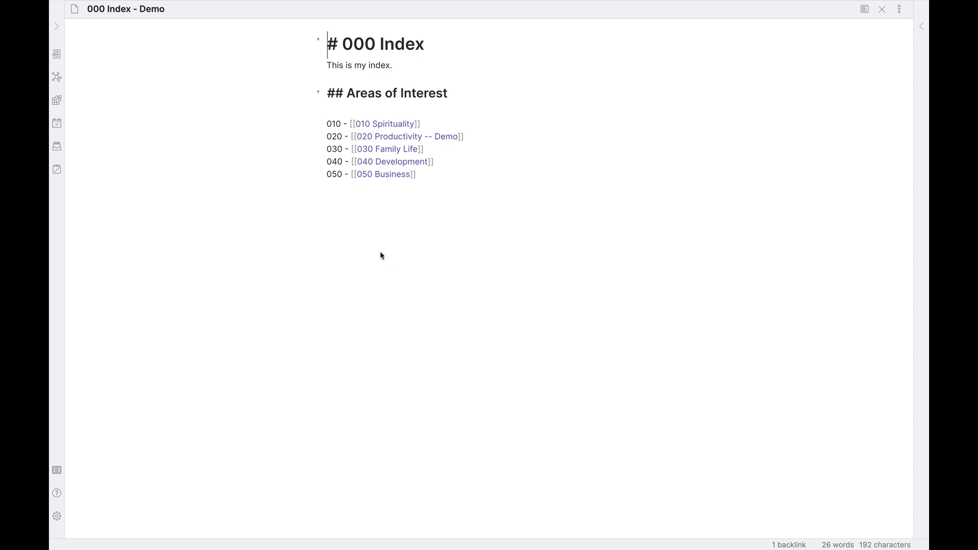
pyautogui.click(397, 136)
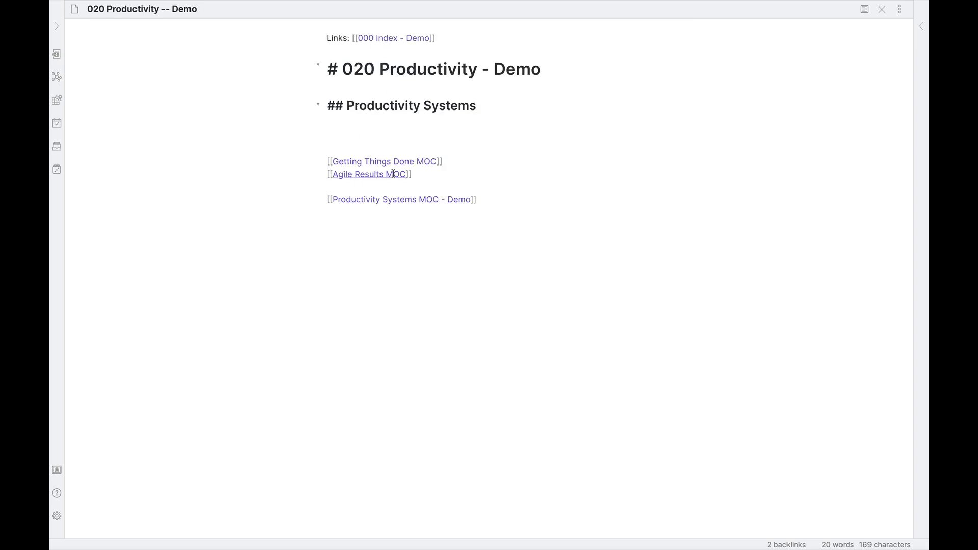